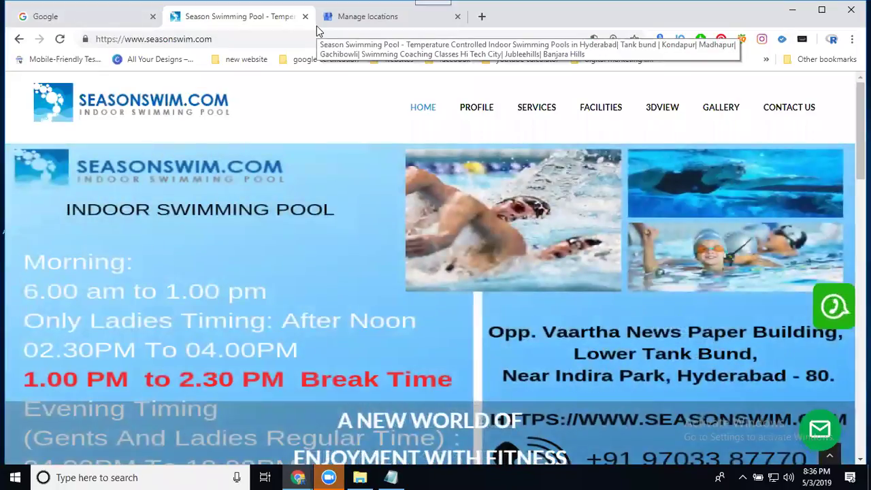
- Search Google for 'indoor swimming pool in kondapur'
{"action": "left_click", "coordinate": [79, 17]}
{"action": "type", "text": "in"}
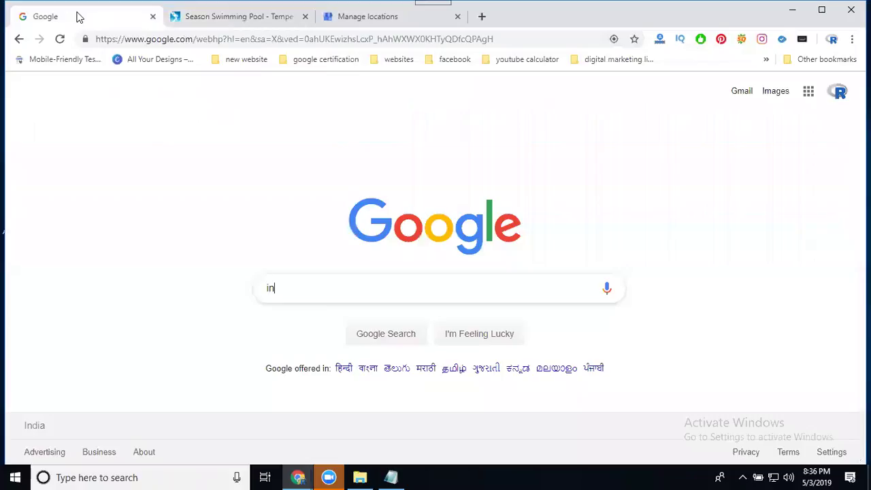
{"action": "type", "text": "door swimm"}
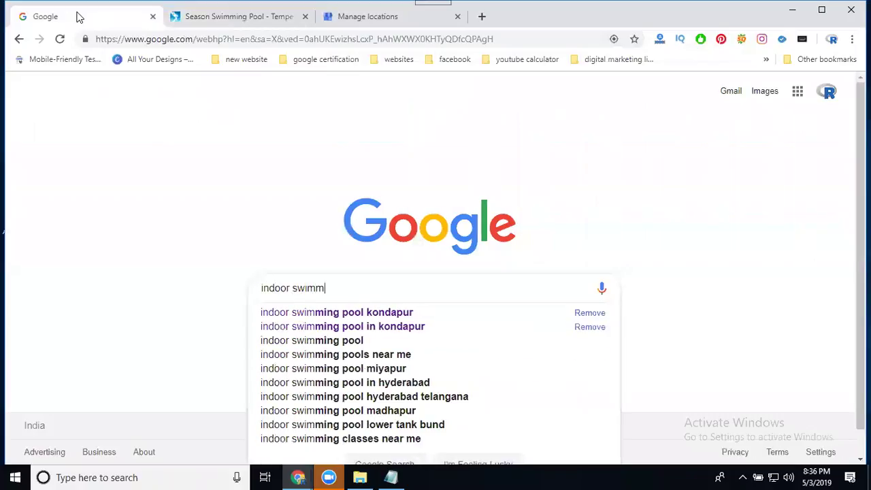
{"action": "type", "text": "ing pool "}
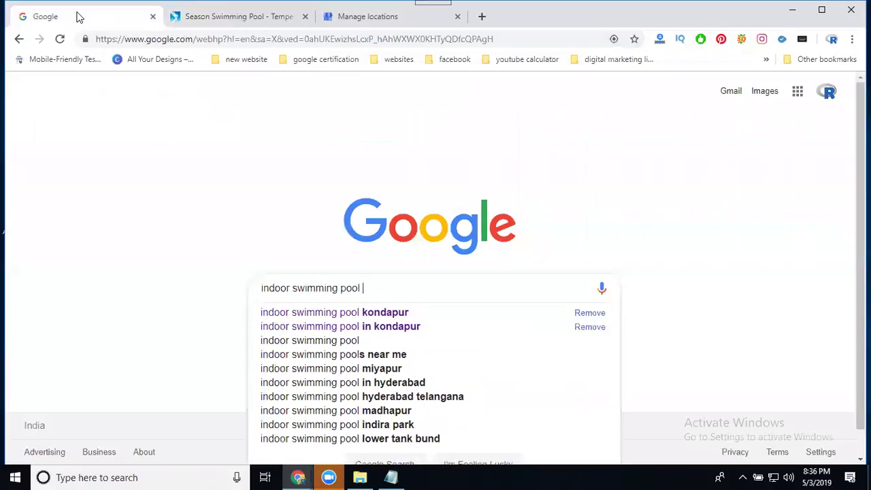
{"action": "type", "text": "in kondapur"}
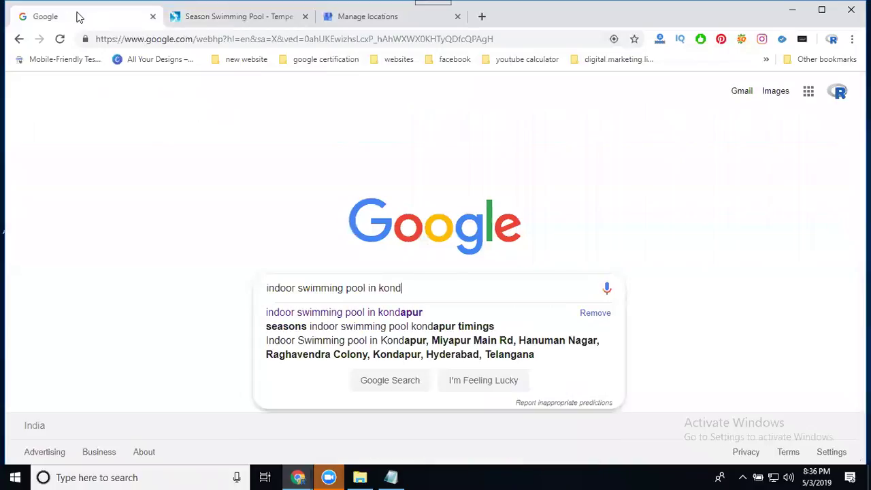
{"action": "key", "text": "Return"}
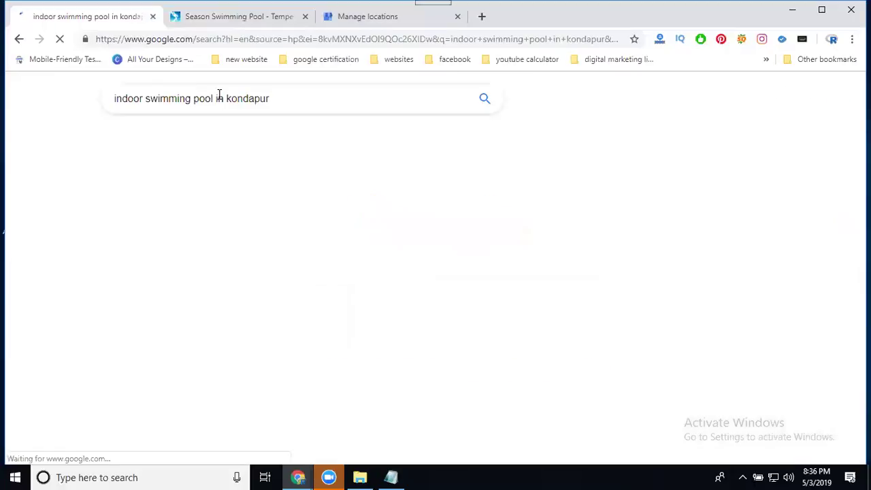
- View the Season pool's website from the results, then return to the Google home page
{"action": "scroll", "coordinate": [331, 315], "scroll_direction": "down", "scroll_amount": 1}
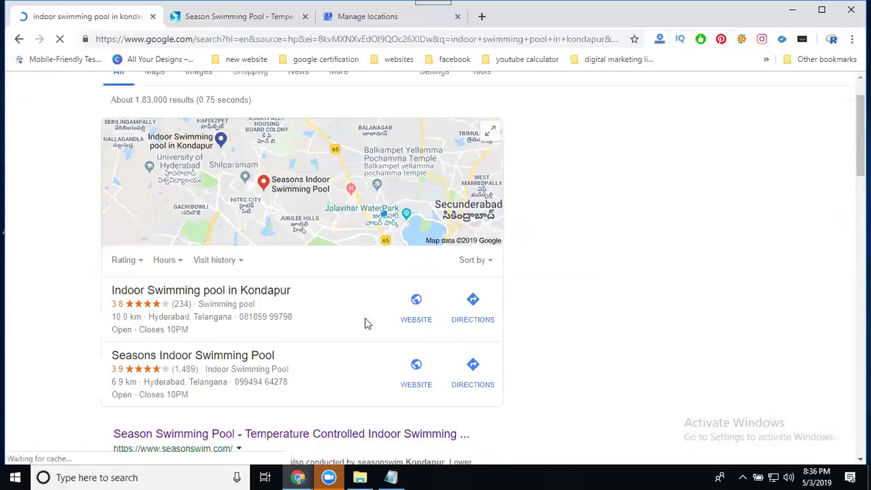
{"action": "middle_click", "coordinate": [417, 321]}
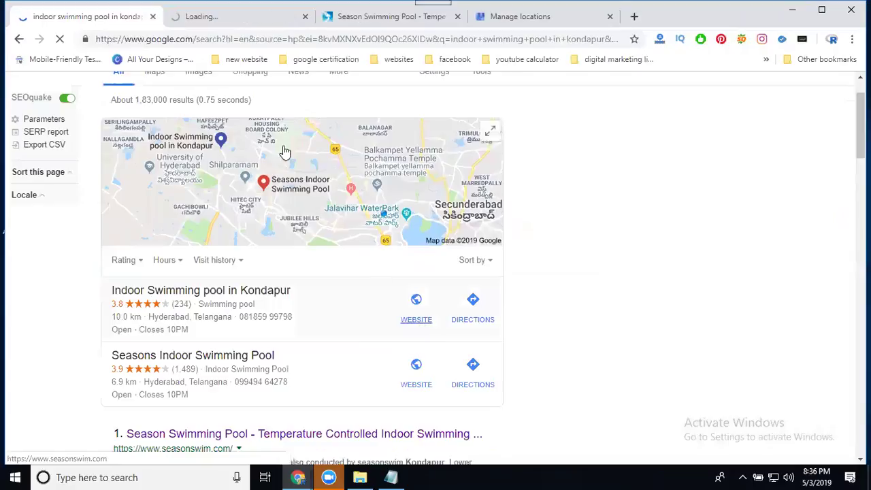
{"action": "left_click", "coordinate": [218, 19]}
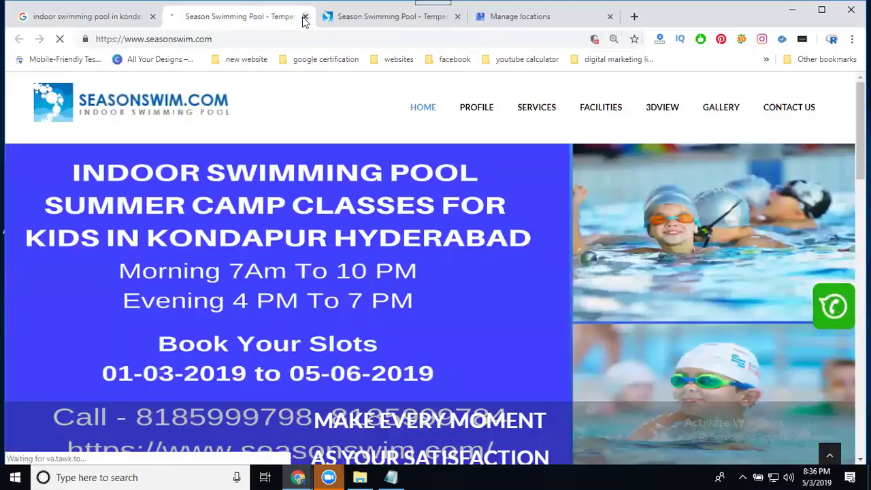
{"action": "left_click", "coordinate": [304, 17]}
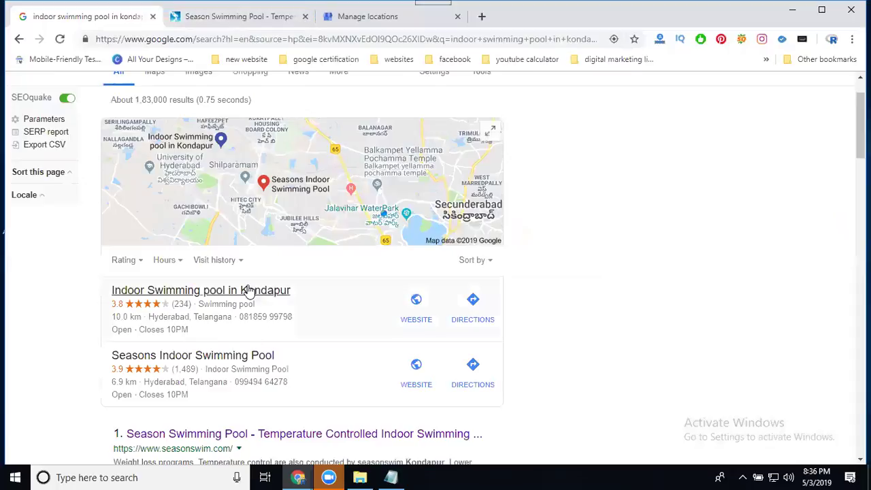
{"action": "scroll", "coordinate": [89, 117], "scroll_direction": "up", "scroll_amount": 1}
{"action": "left_click", "coordinate": [70, 102]}
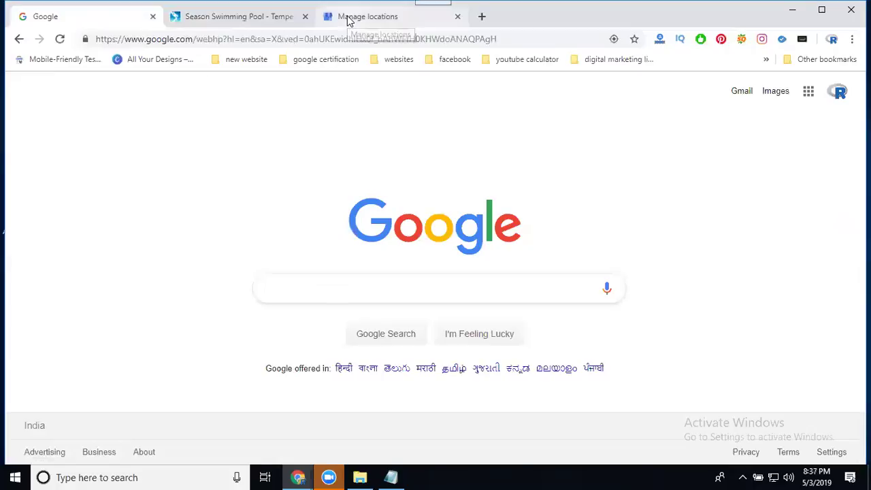
- Begin adding a single new location from the Manage locations page
{"action": "left_click", "coordinate": [349, 18]}
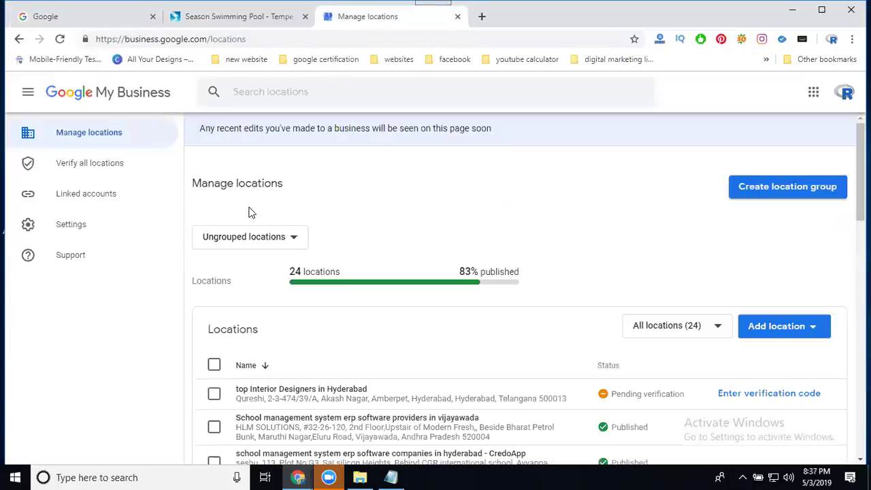
{"action": "left_click", "coordinate": [767, 336]}
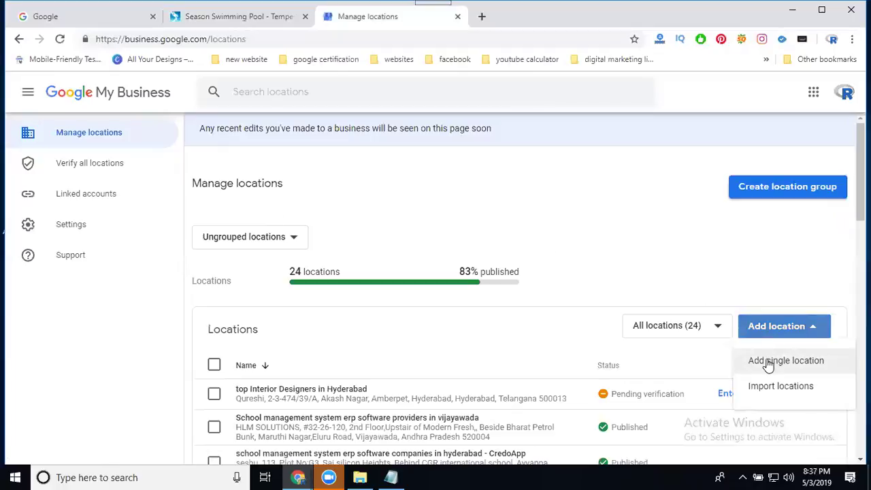
{"action": "left_click", "coordinate": [767, 361]}
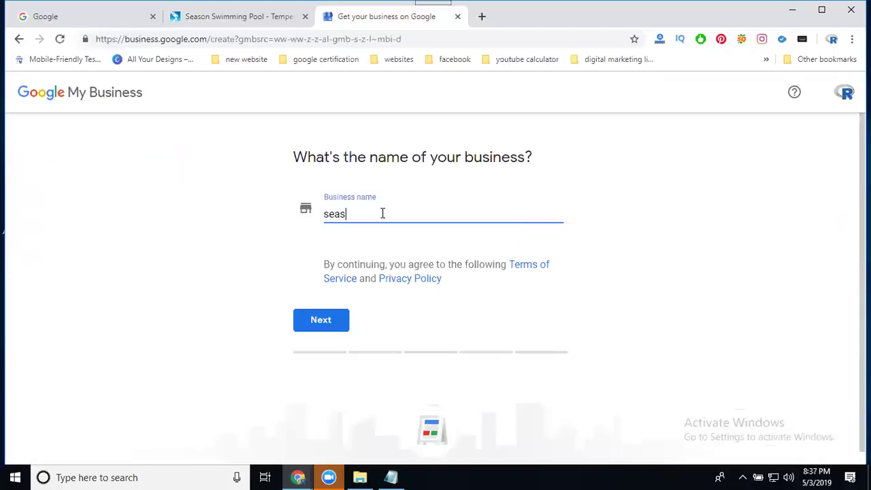
- Complete the business name as 'season indoor swimming pool in erragadda Hyderabad - swimming classes, coaching'
{"action": "type", "text": "on indoor "}
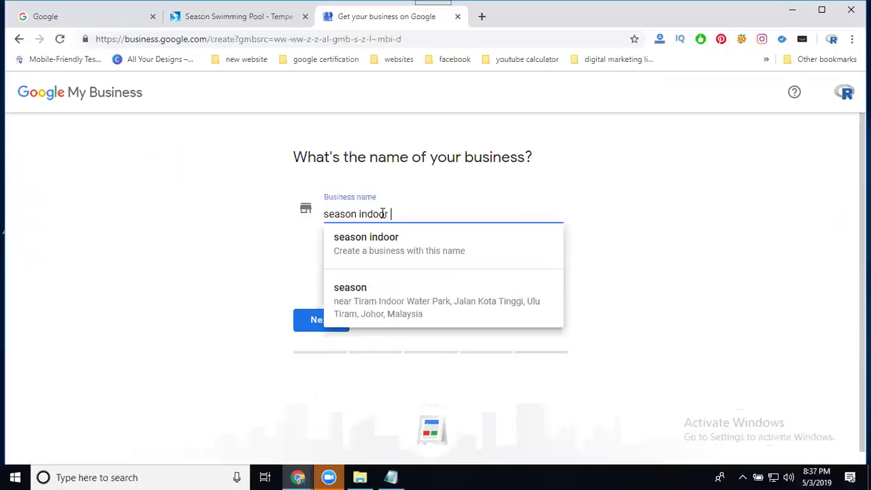
{"action": "type", "text": "swimming pool in e"}
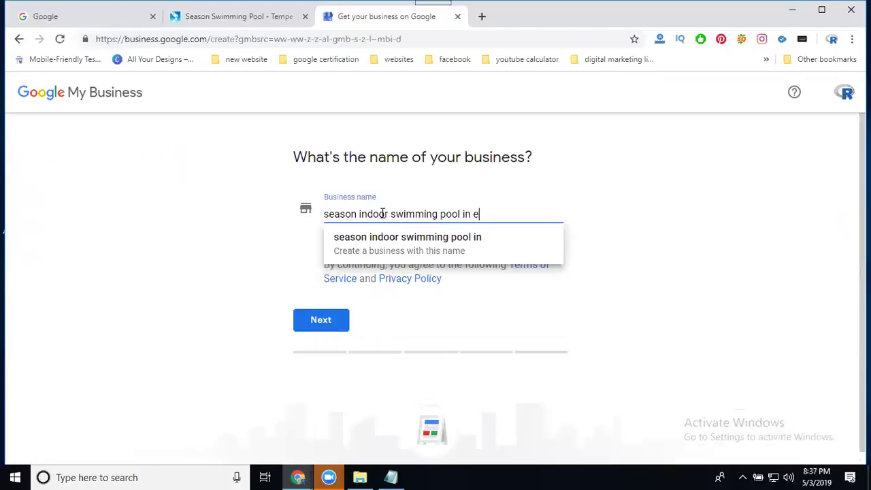
{"action": "type", "text": "rragadda"}
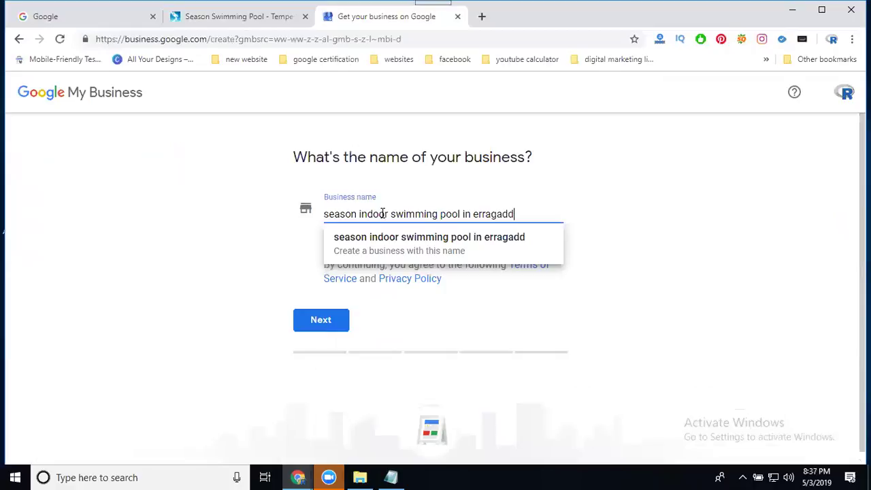
{"action": "left_click", "coordinate": [375, 249]}
{"action": "type", "text": "Hyderabad"}
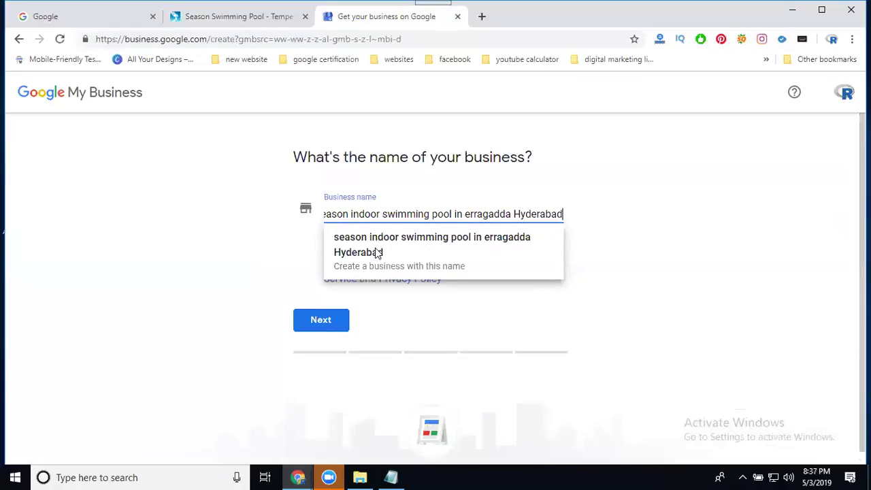
{"action": "left_click", "coordinate": [376, 252]}
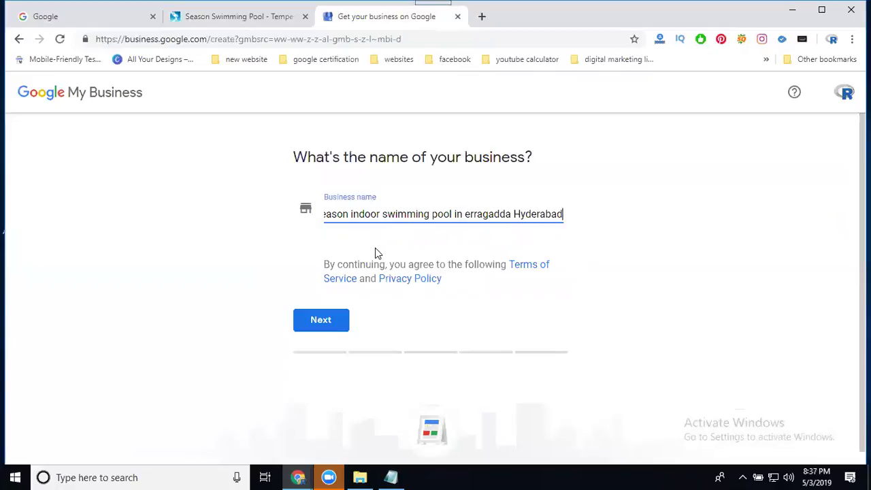
{"action": "type", "text": "-"}
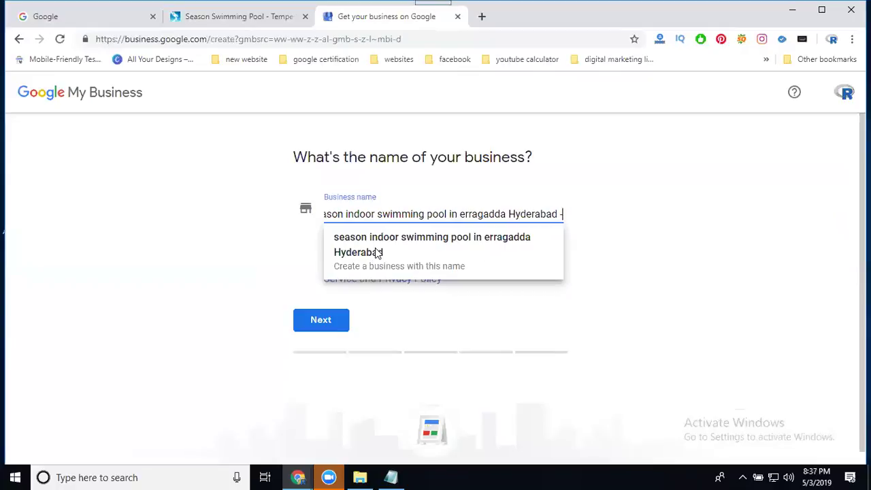
{"action": "type", "text": " swimm"}
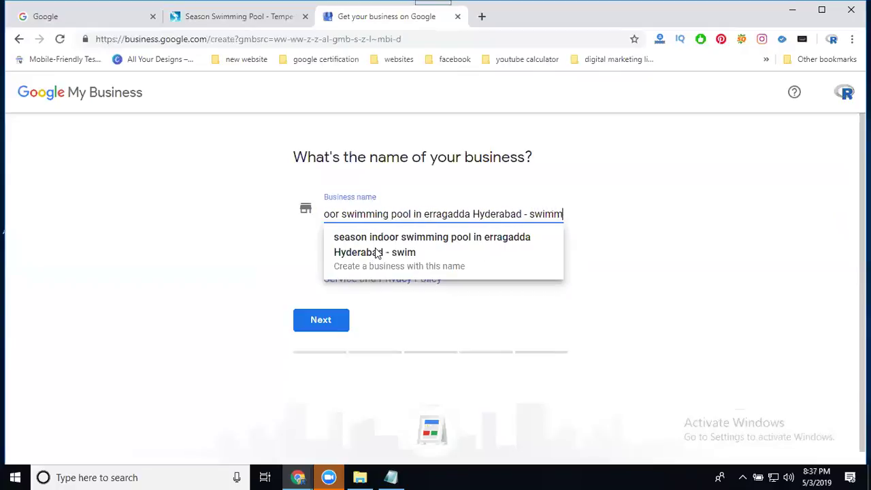
{"action": "type", "text": "ing classe"}
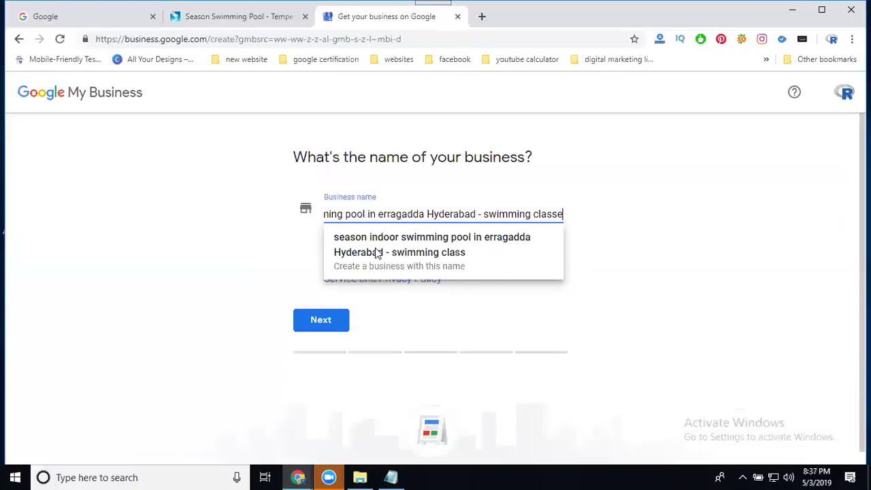
{"action": "type", "text": "s, "}
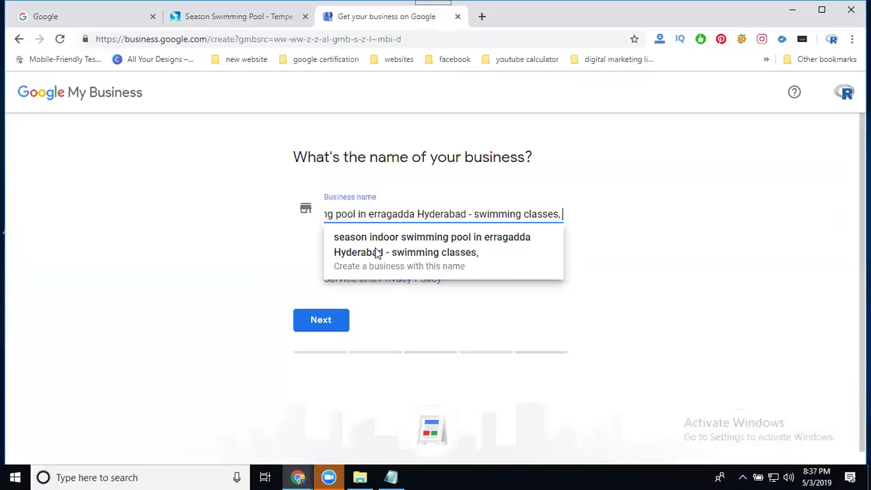
{"action": "type", "text": "coac"}
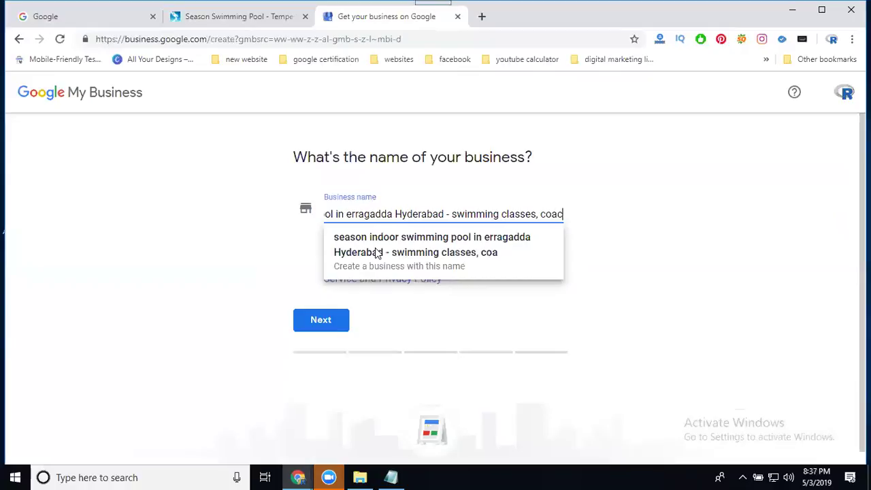
{"action": "type", "text": "hing"}
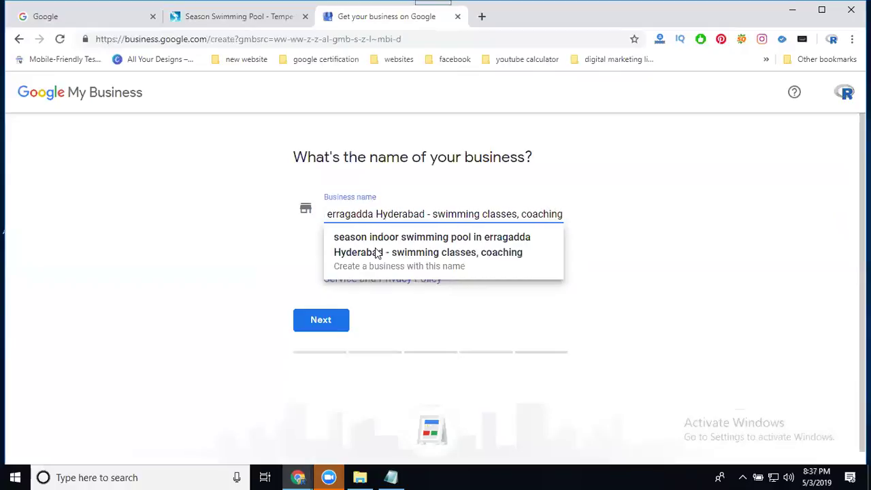
{"action": "left_click", "coordinate": [229, 245]}
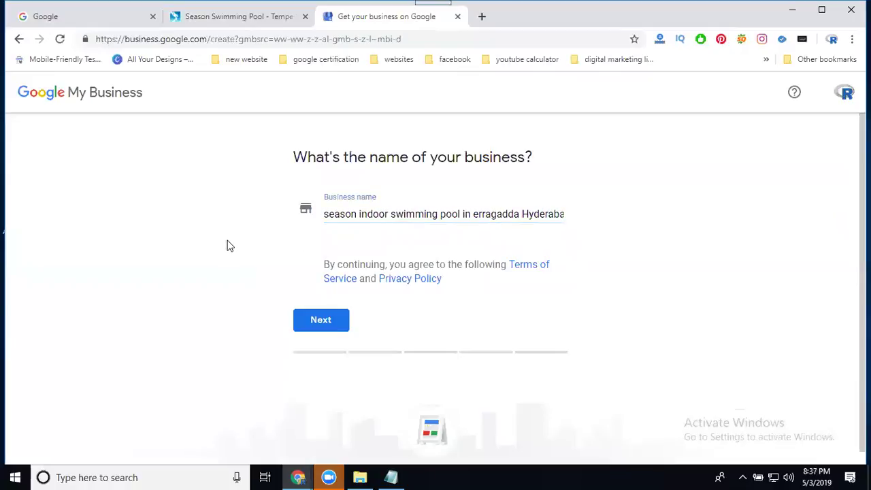
- Submit the name and answer Yes to adding a location customers can visit
{"action": "left_click", "coordinate": [315, 322]}
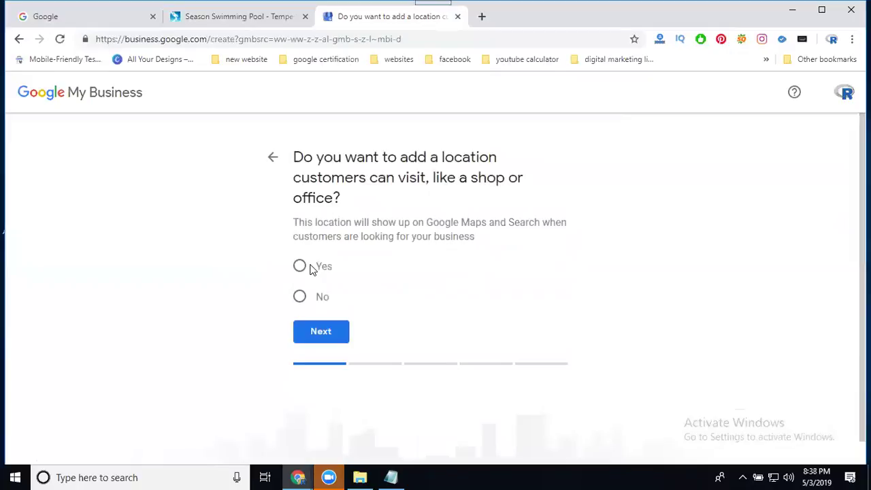
{"action": "left_click", "coordinate": [311, 268]}
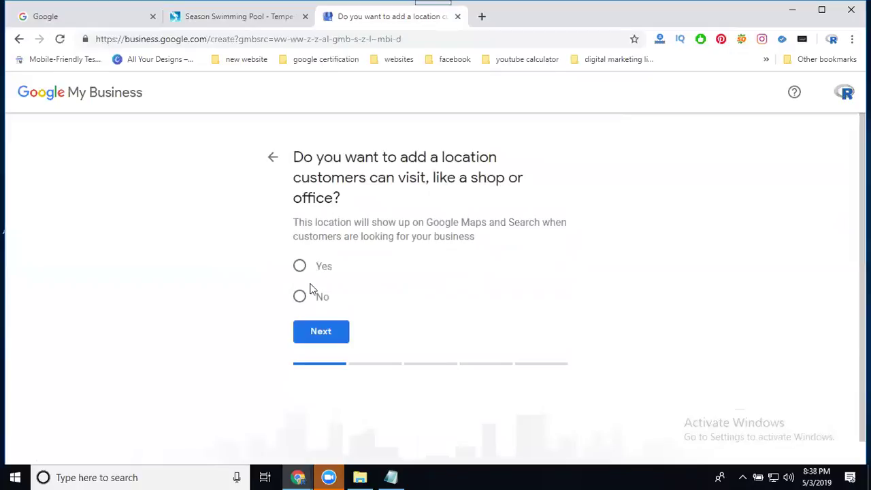
{"action": "left_click", "coordinate": [315, 331]}
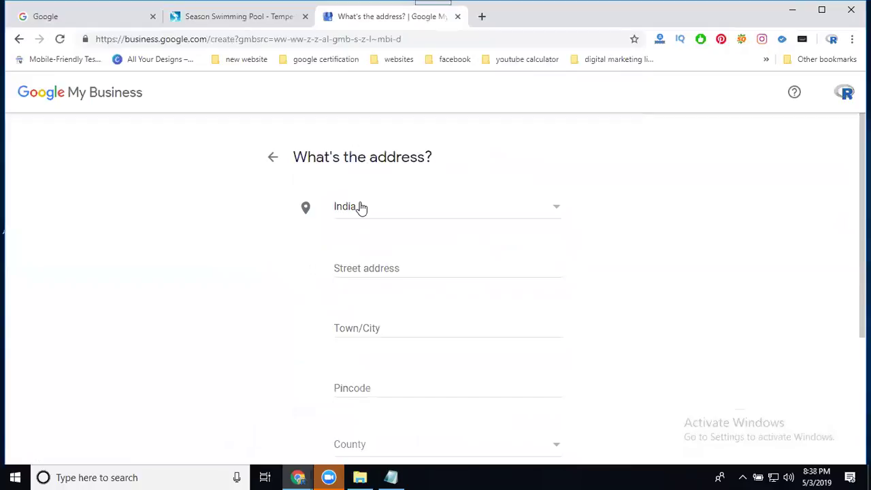
- Keep India as the country on the address form
{"action": "left_click", "coordinate": [361, 207]}
{"action": "scroll", "coordinate": [353, 243], "scroll_direction": "down", "scroll_amount": 3}
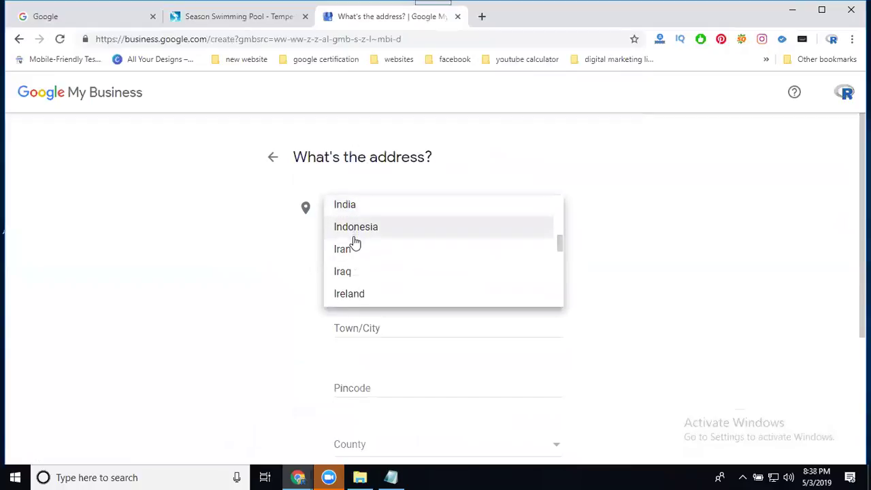
{"action": "scroll", "coordinate": [353, 243], "scroll_direction": "up", "scroll_amount": 3}
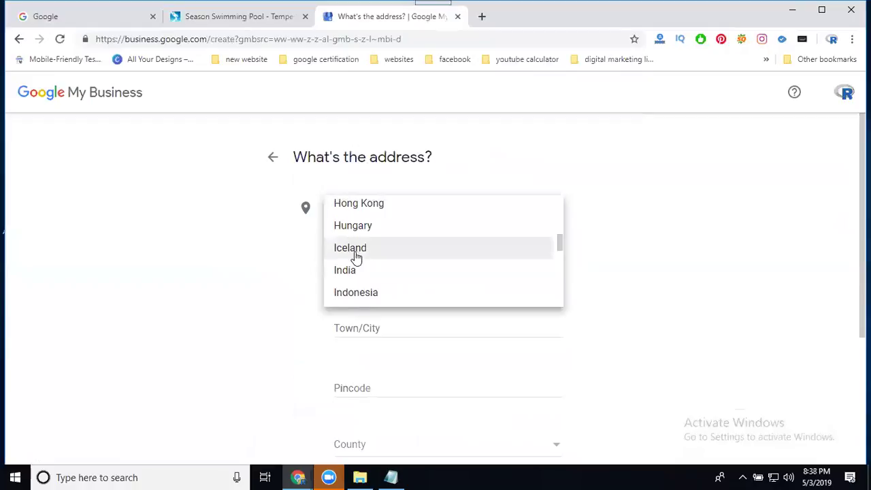
{"action": "left_click", "coordinate": [353, 272]}
{"action": "scroll", "coordinate": [338, 235], "scroll_direction": "down", "scroll_amount": 1}
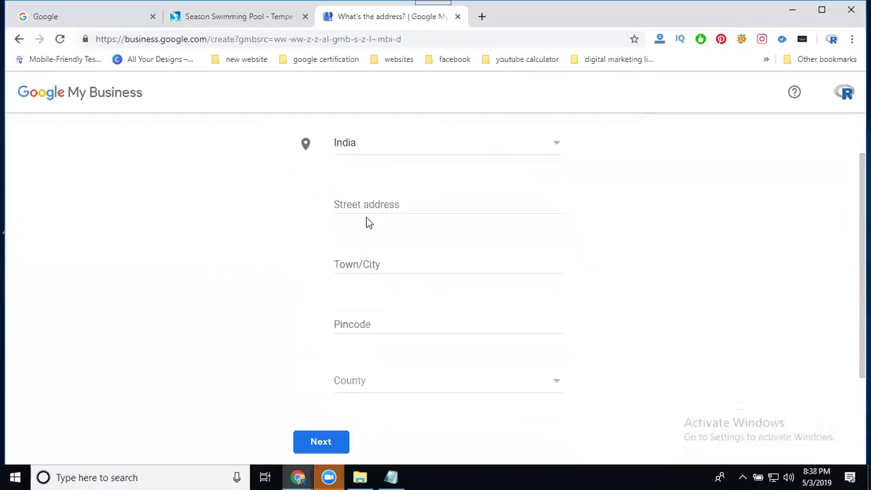
- Fill in the street address, starting with 'plot numb', and the remaining address fields
{"action": "left_click", "coordinate": [376, 201]}
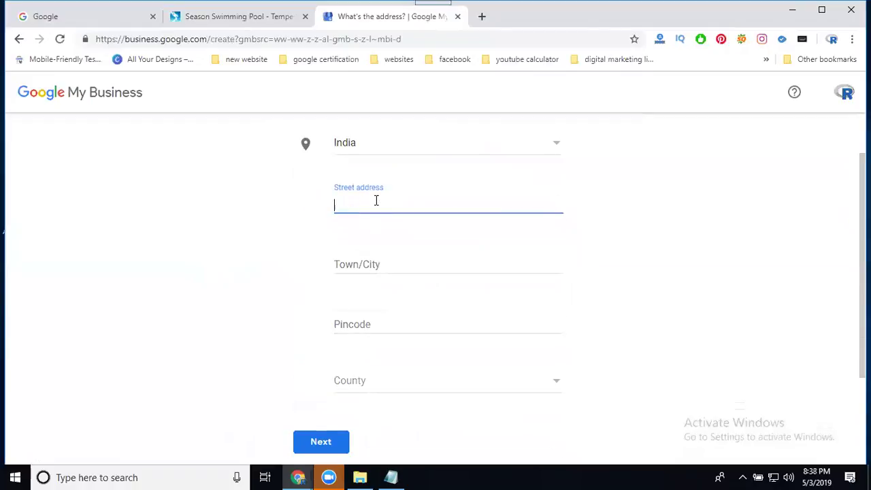
{"action": "type", "text": "plot number - 7-2-1850, fatahbagh sanath nagar"}
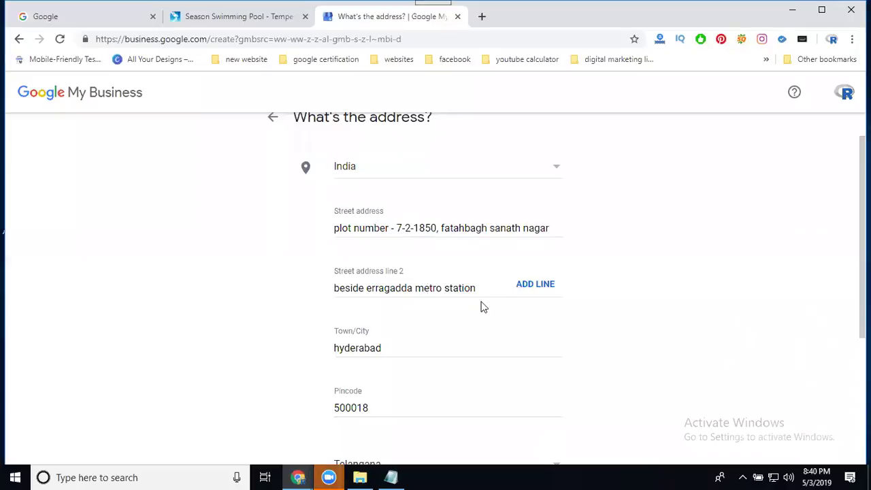
{"action": "scroll", "coordinate": [388, 330], "scroll_direction": "down", "scroll_amount": 1}
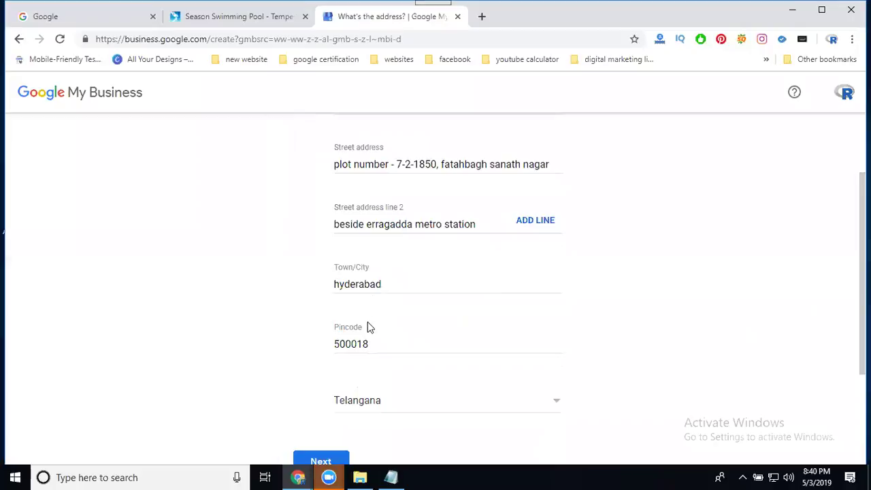
{"action": "scroll", "coordinate": [368, 344], "scroll_direction": "down", "scroll_amount": 1}
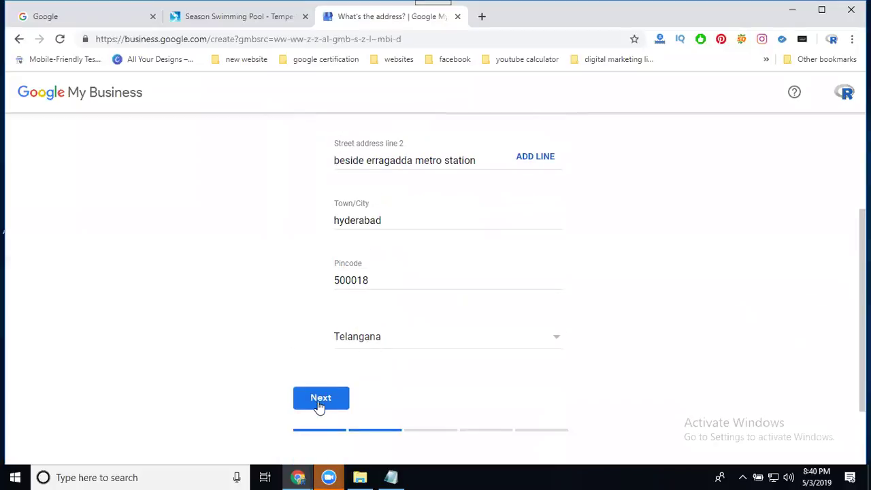
{"action": "scroll", "coordinate": [268, 319], "scroll_direction": "up", "scroll_amount": 3}
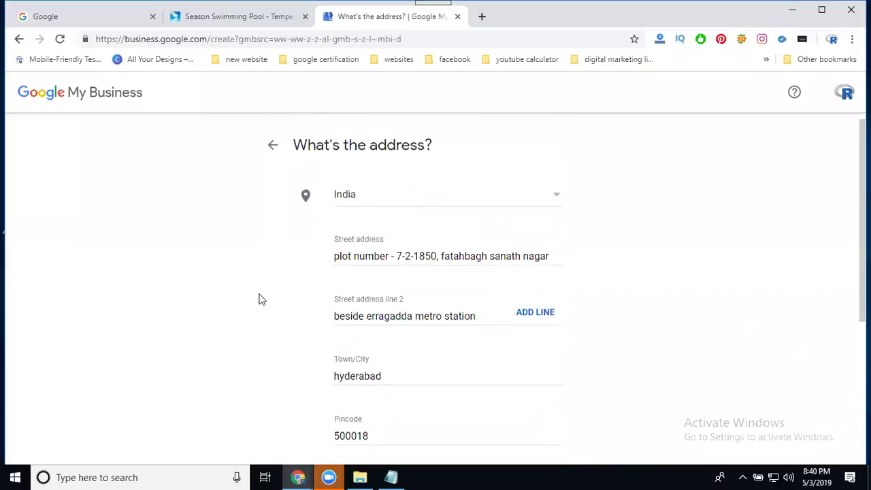
{"action": "scroll", "coordinate": [260, 297], "scroll_direction": "down", "scroll_amount": 4}
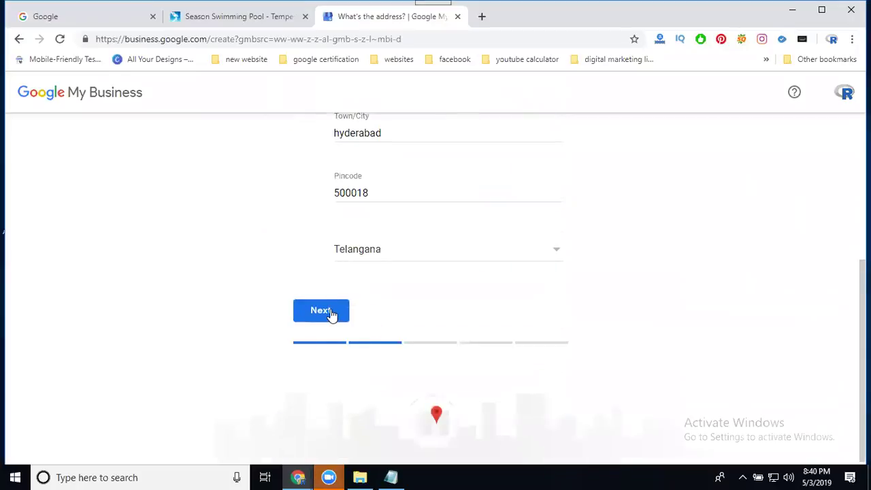
{"action": "scroll", "coordinate": [342, 261], "scroll_direction": "up", "scroll_amount": 1}
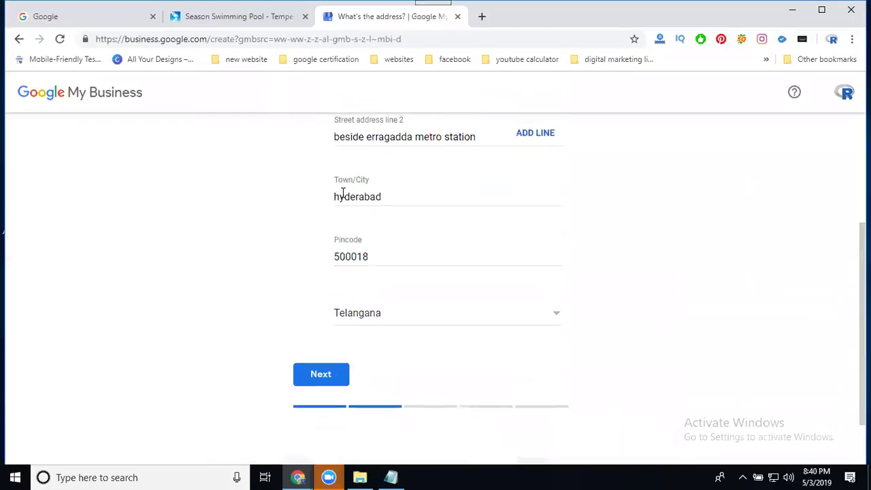
- Submit the address and zoom and drag the map until the marker sits on the business
{"action": "left_click", "coordinate": [320, 376]}
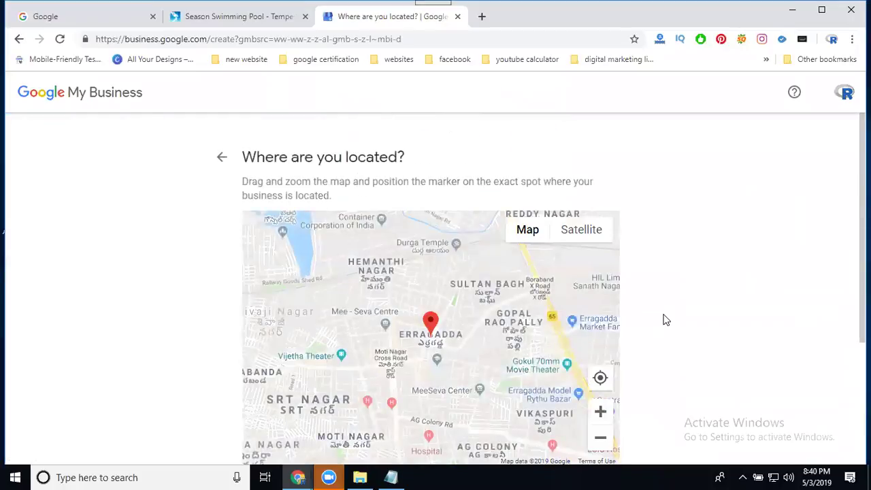
{"action": "scroll", "coordinate": [704, 320], "scroll_direction": "down", "scroll_amount": 1}
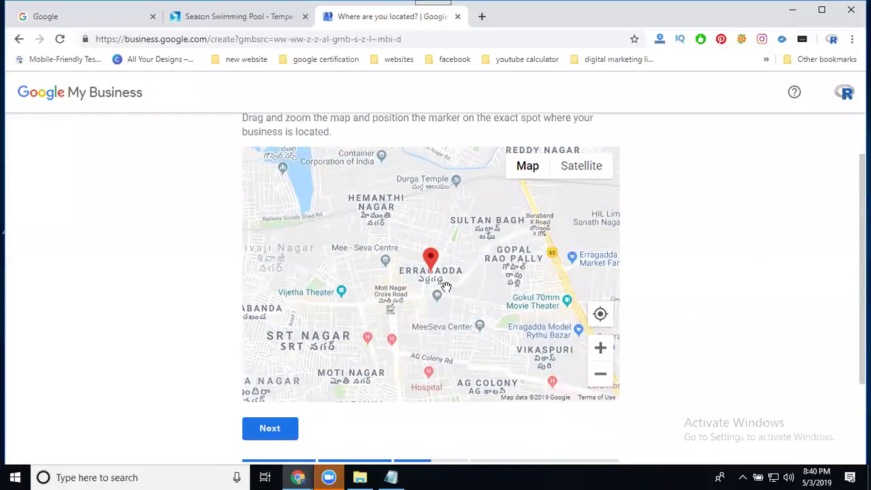
{"action": "scroll", "coordinate": [445, 288], "scroll_direction": "up", "scroll_amount": 2}
{"action": "scroll", "coordinate": [446, 287], "scroll_direction": "up", "scroll_amount": 1}
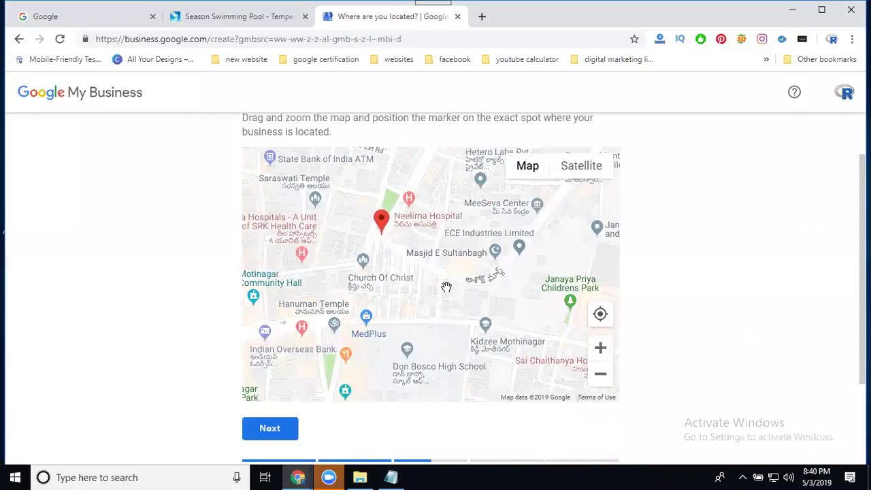
{"action": "scroll", "coordinate": [445, 286], "scroll_direction": "up", "scroll_amount": 2}
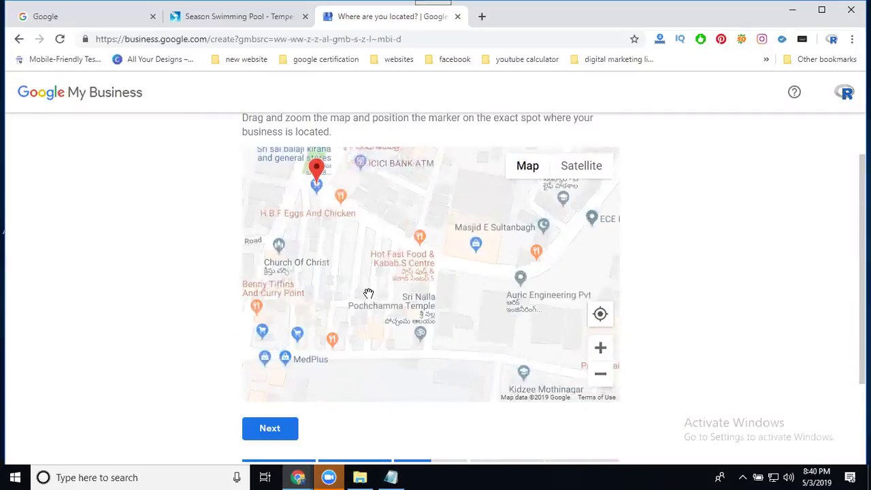
{"action": "left_click_drag", "start_coordinate": [358, 290], "coordinate": [435, 323]}
{"action": "scroll", "coordinate": [434, 322], "scroll_direction": "up", "scroll_amount": 2}
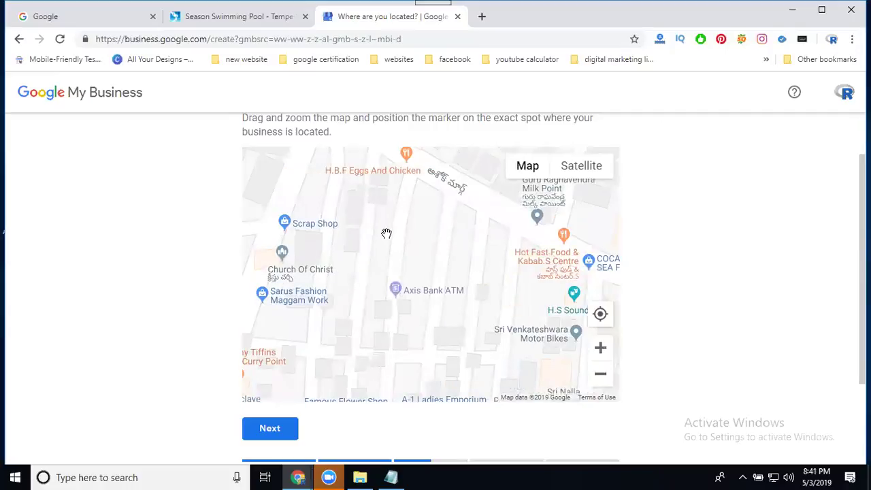
{"action": "left_click_drag", "start_coordinate": [385, 229], "coordinate": [507, 405]}
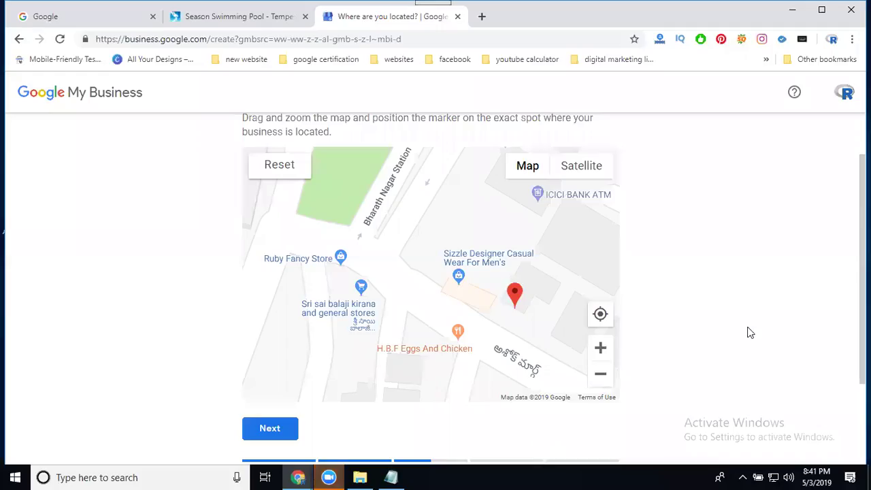
- Confirm the pin and answer Yes to also serving customers outside the location
{"action": "left_click", "coordinate": [271, 434]}
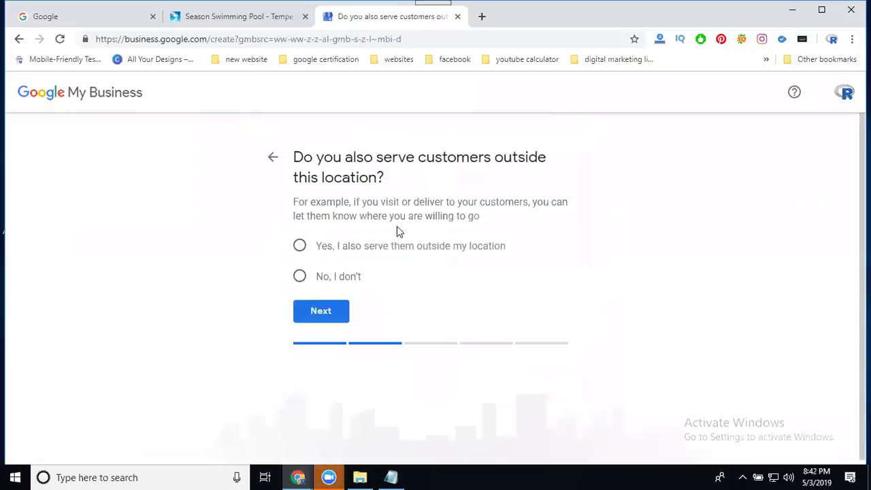
{"action": "left_click", "coordinate": [375, 246]}
{"action": "left_click", "coordinate": [330, 315]}
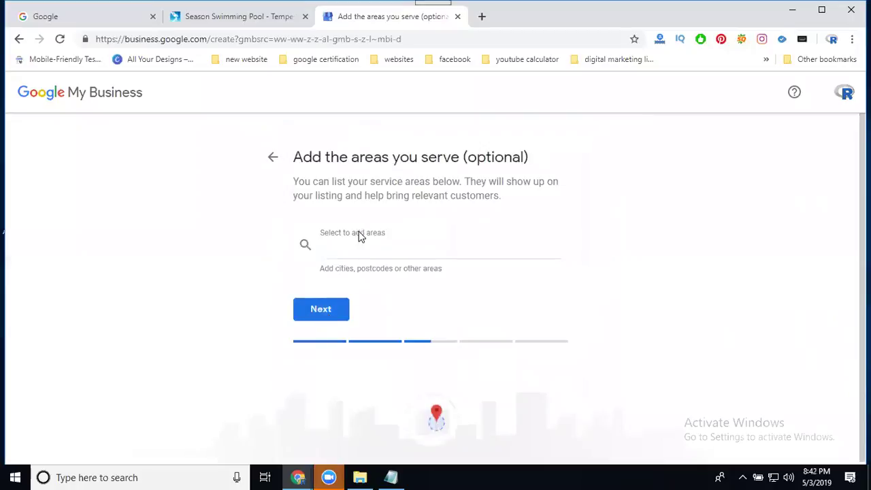
- Add Sanath Nagar, Ameerpet and SR Nagar, Hyderabad as service areas
{"action": "left_click", "coordinate": [357, 250]}
{"action": "type", "text": "sanath"}
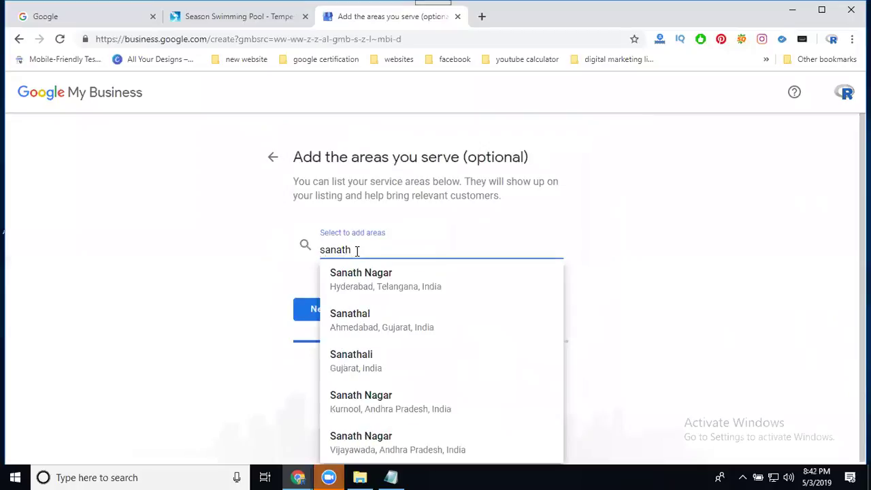
{"action": "left_click", "coordinate": [347, 273]}
{"action": "type", "text": "am"}
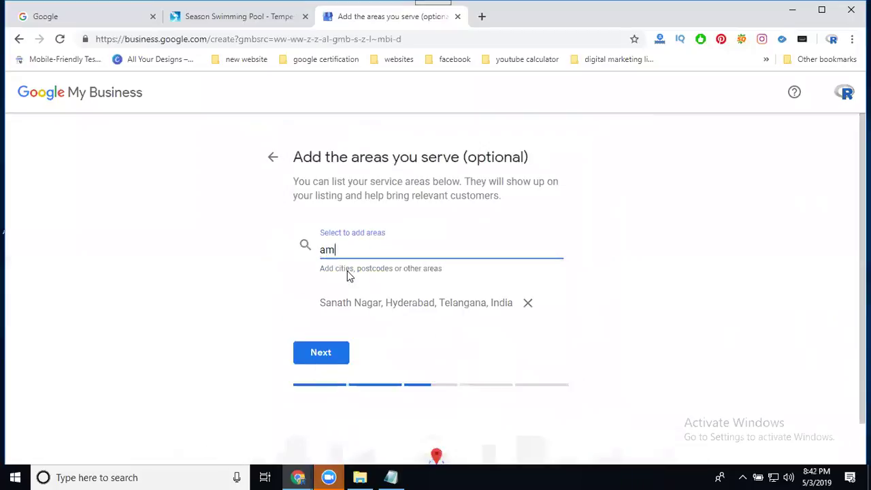
{"action": "type", "text": "m"}
{"action": "key", "text": "BackSpace"}
{"action": "type", "text": "eer"}
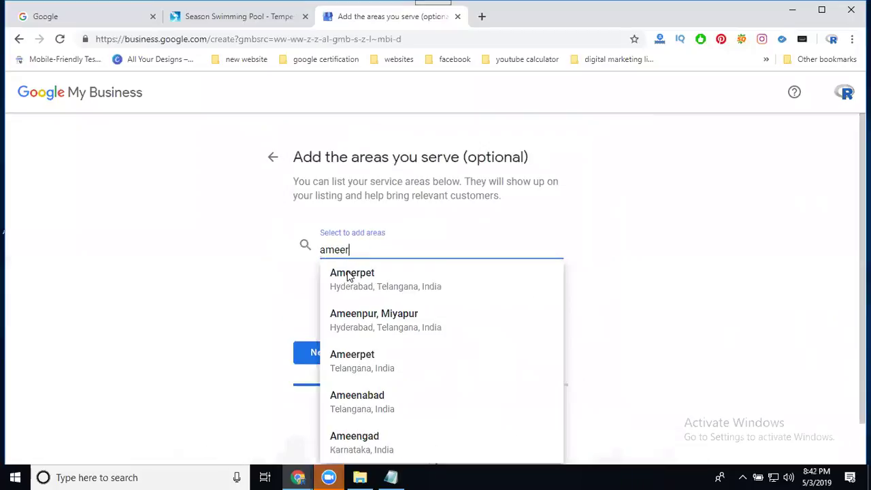
{"action": "left_click", "coordinate": [348, 275]}
{"action": "type", "text": "sr na"}
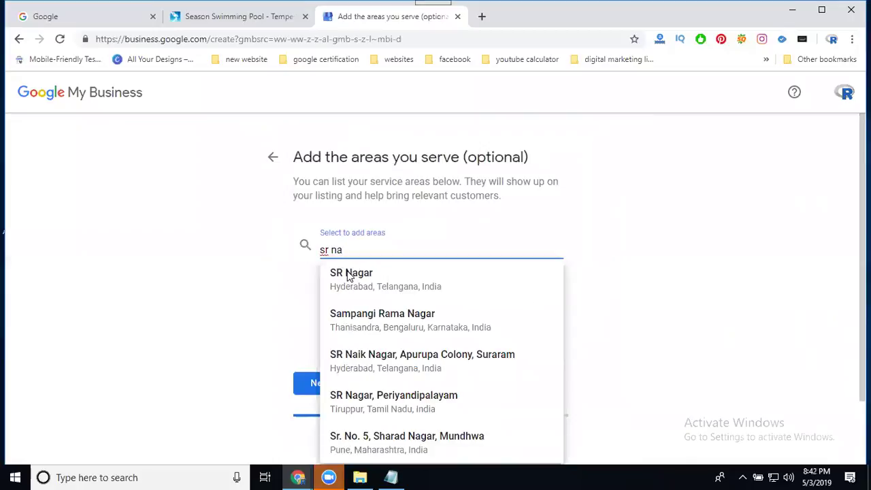
{"action": "left_click", "coordinate": [348, 275]}
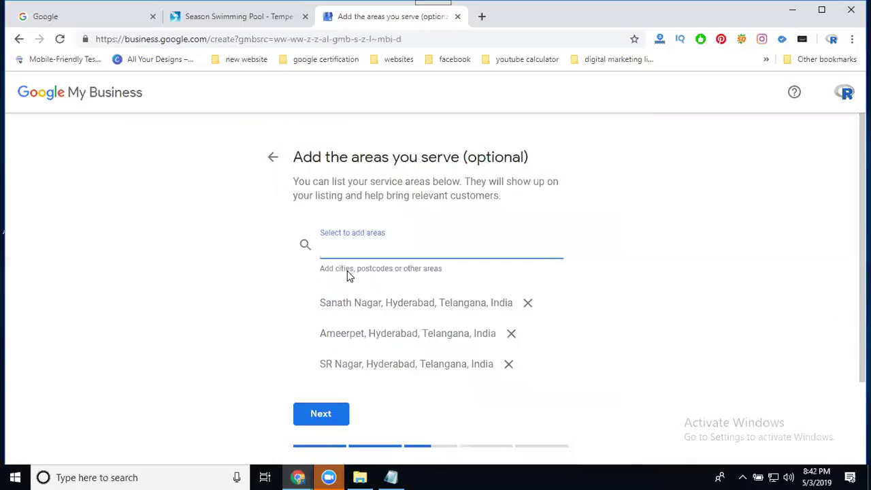
- Add Bharat Nagar and Moosapet, and remove the mistaken Moti Nagar, New Delhi
{"action": "type", "text": "bara"}
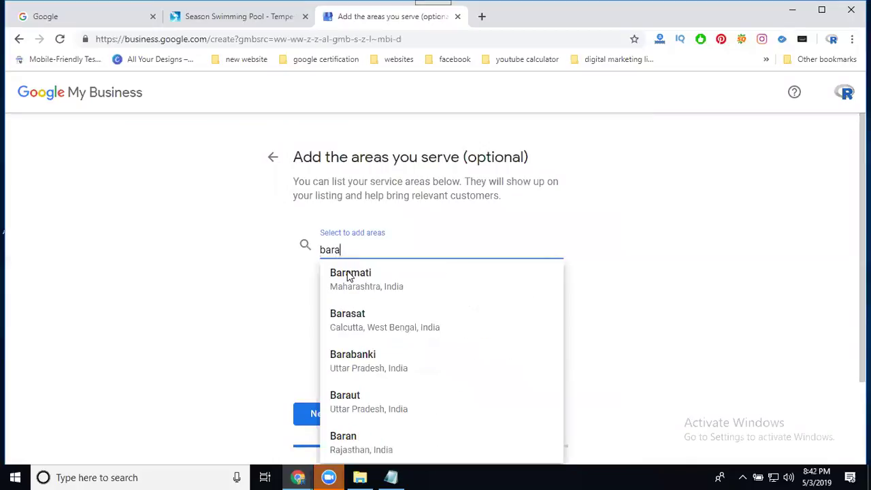
{"action": "type", "text": "th"}
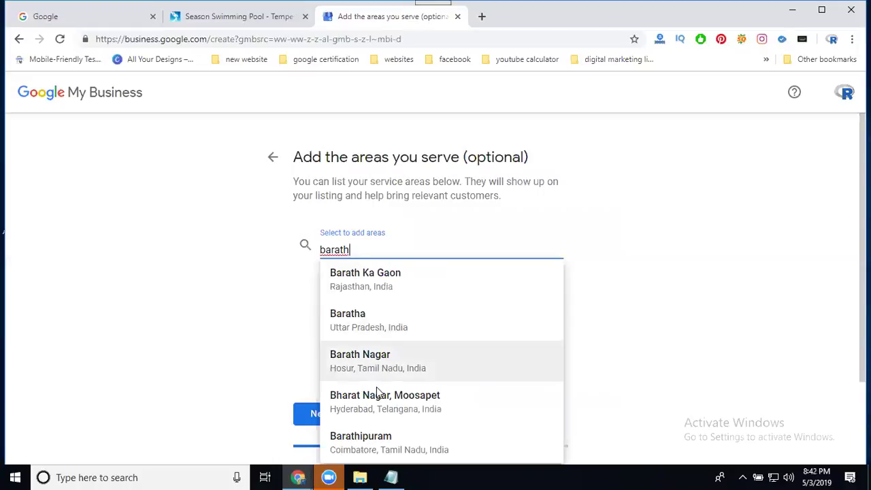
{"action": "left_click", "coordinate": [378, 409]}
{"action": "type", "text": "moosa"}
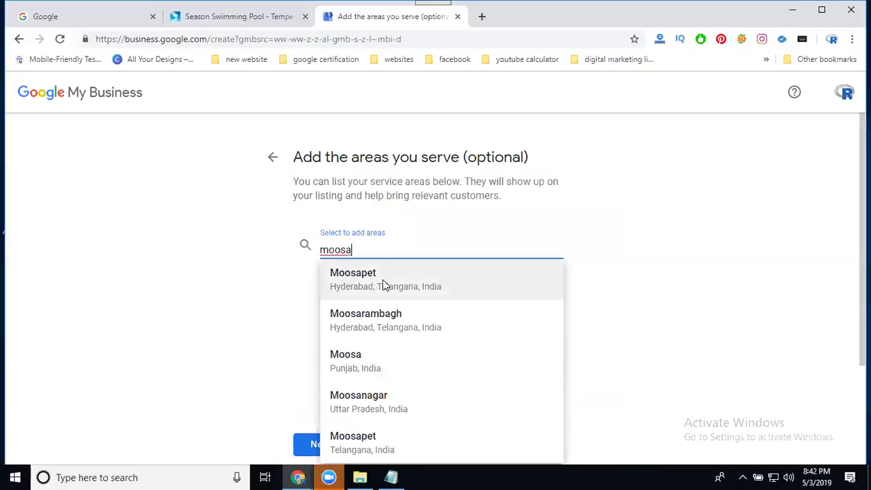
{"action": "left_click", "coordinate": [383, 282]}
{"action": "type", "text": "moti"}
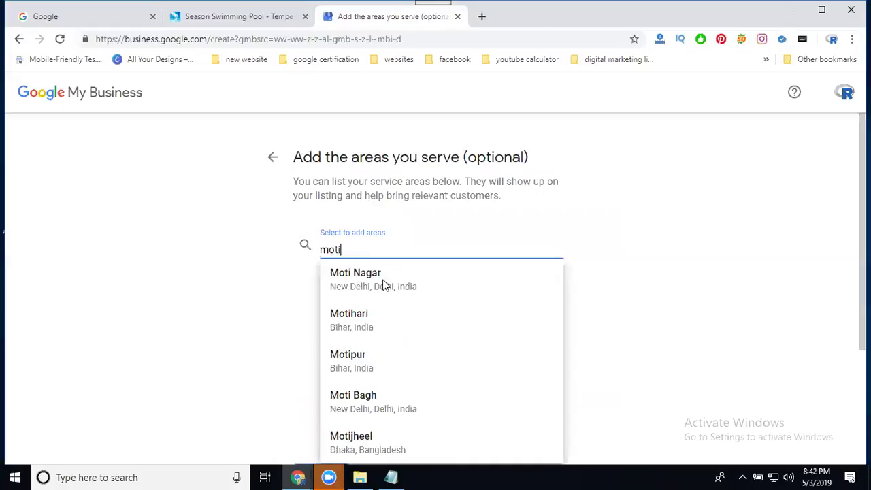
{"action": "left_click", "coordinate": [384, 285]}
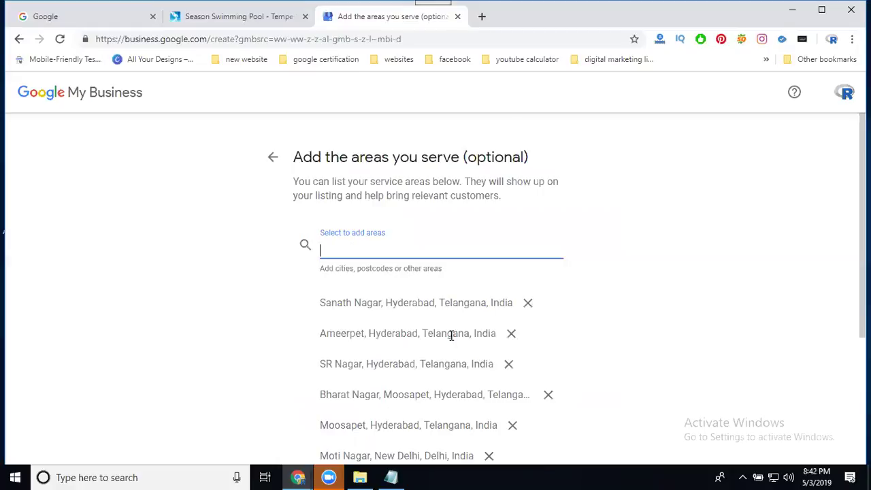
{"action": "scroll", "coordinate": [451, 337], "scroll_direction": "down", "scroll_amount": 2}
{"action": "left_click", "coordinate": [489, 328]}
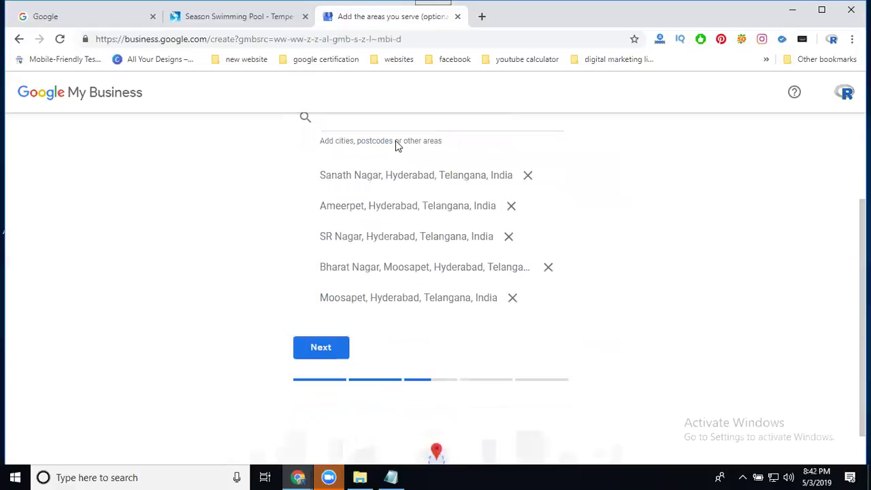
- Add Moti Nagar, Borabanda, Begumpet and Panjagutta, Hyderabad, then continue
{"action": "left_click", "coordinate": [392, 122]}
{"action": "type", "text": "moti"}
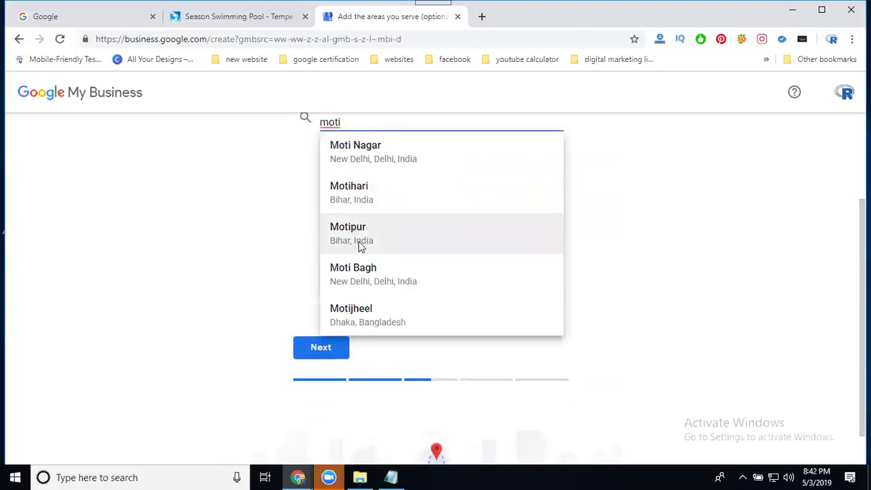
{"action": "type", "text": "na"}
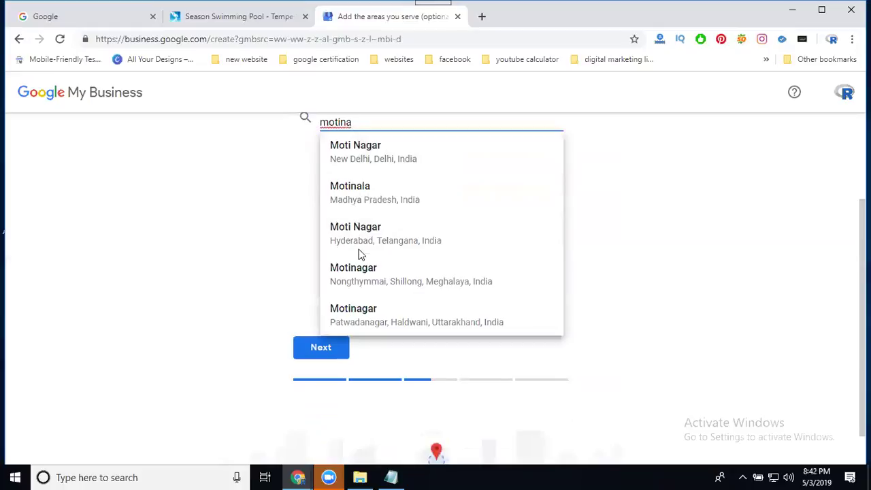
{"action": "left_click", "coordinate": [372, 238]}
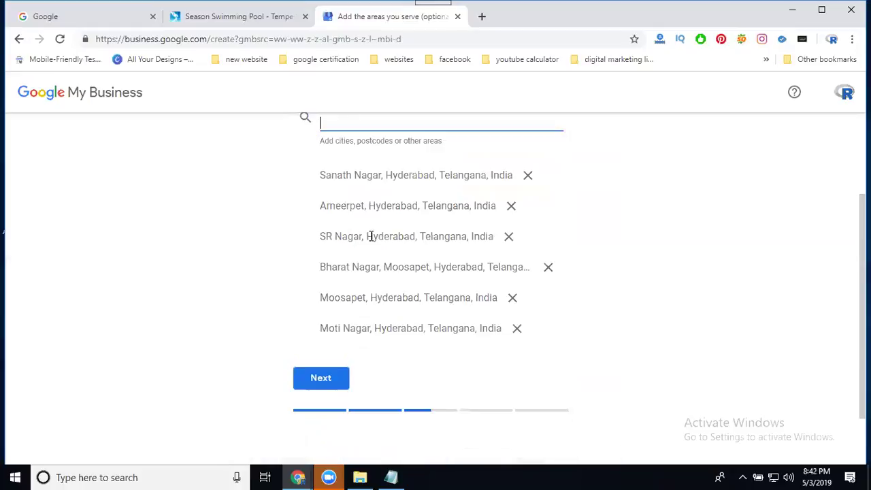
{"action": "type", "text": "bora"}
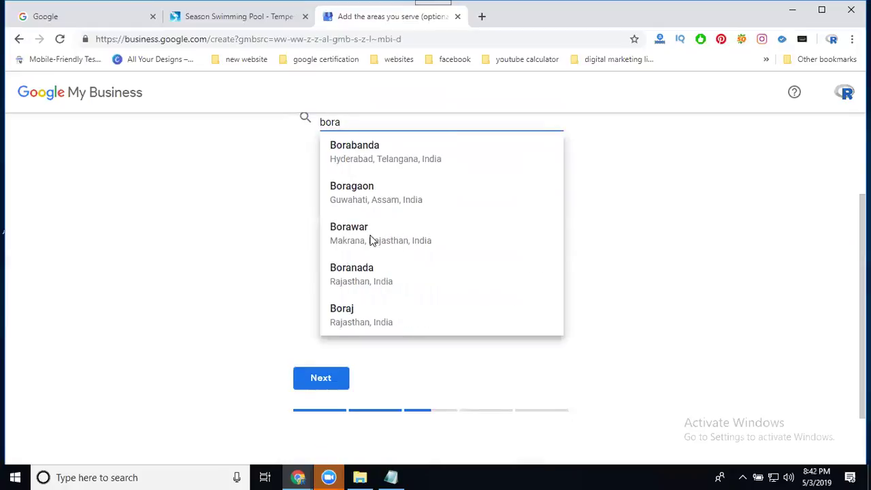
{"action": "left_click", "coordinate": [379, 153]}
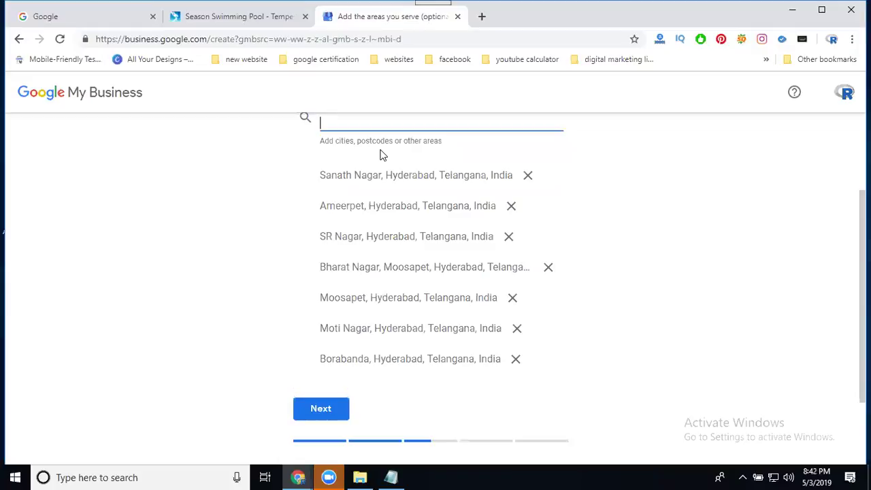
{"action": "type", "text": "beg"}
{"action": "left_click", "coordinate": [380, 156]}
{"action": "type", "text": "panjag"}
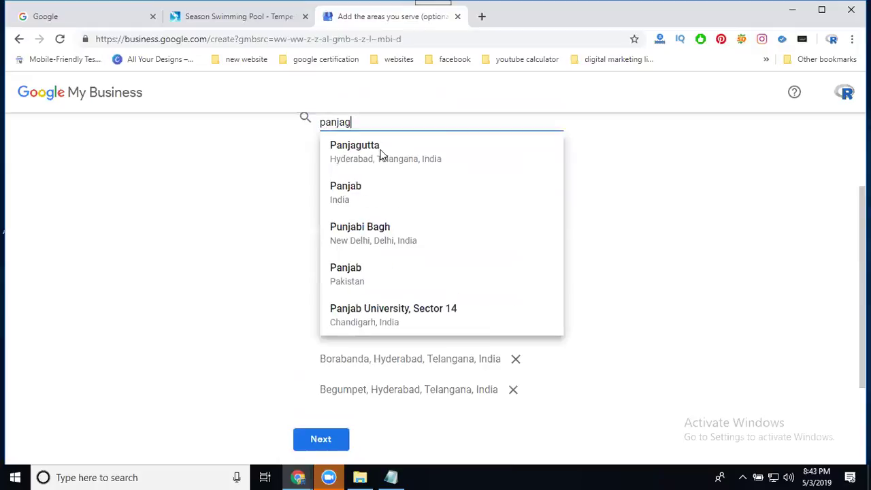
{"action": "left_click", "coordinate": [379, 151]}
{"action": "scroll", "coordinate": [251, 272], "scroll_direction": "down", "scroll_amount": 2}
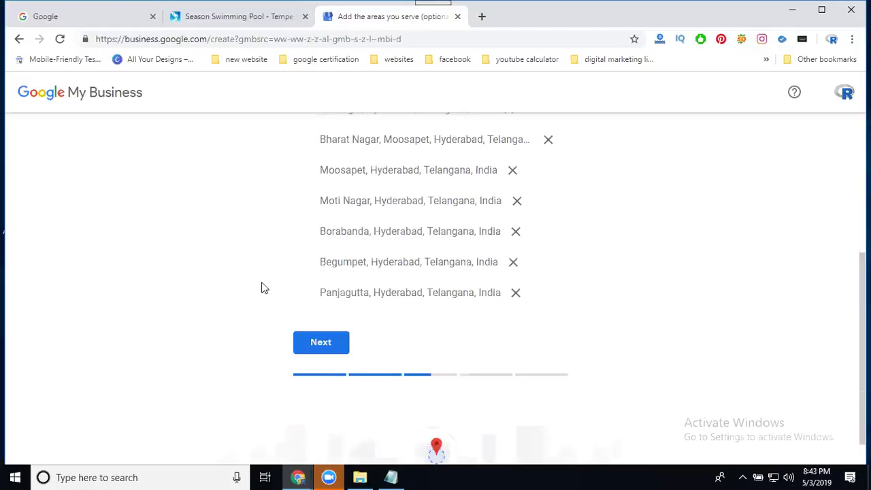
{"action": "left_click", "coordinate": [323, 343]}
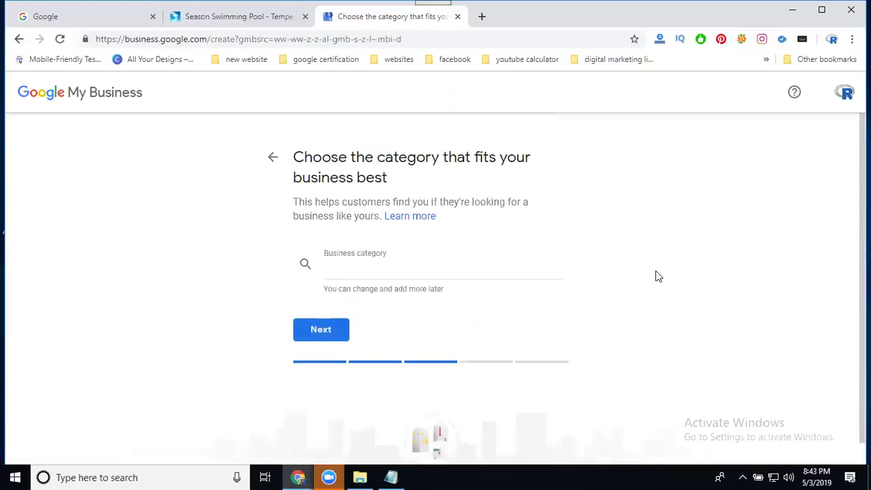
- Choose 'Swimming pool' as the business category and continue
{"action": "left_click", "coordinate": [439, 271]}
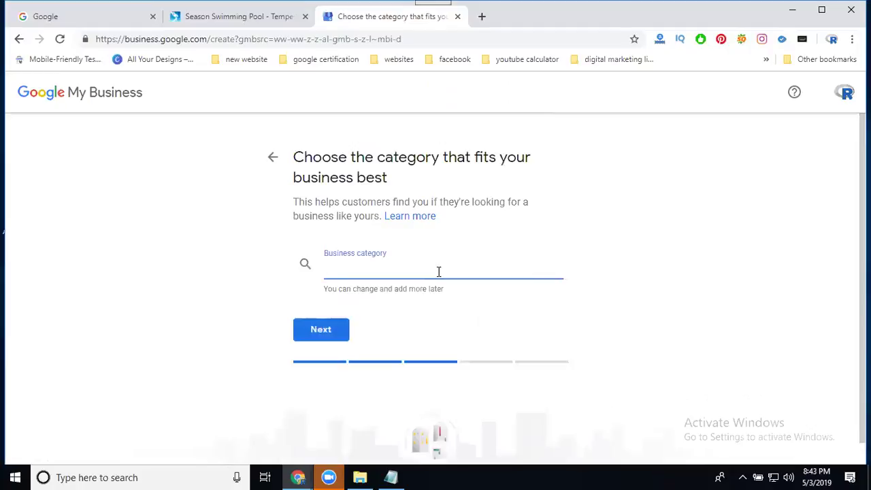
{"action": "type", "text": "swimm"}
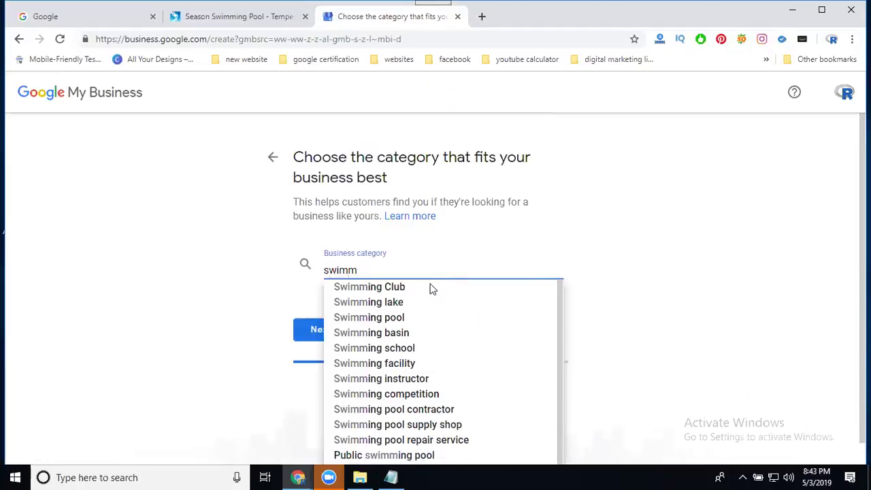
{"action": "left_click", "coordinate": [405, 317]}
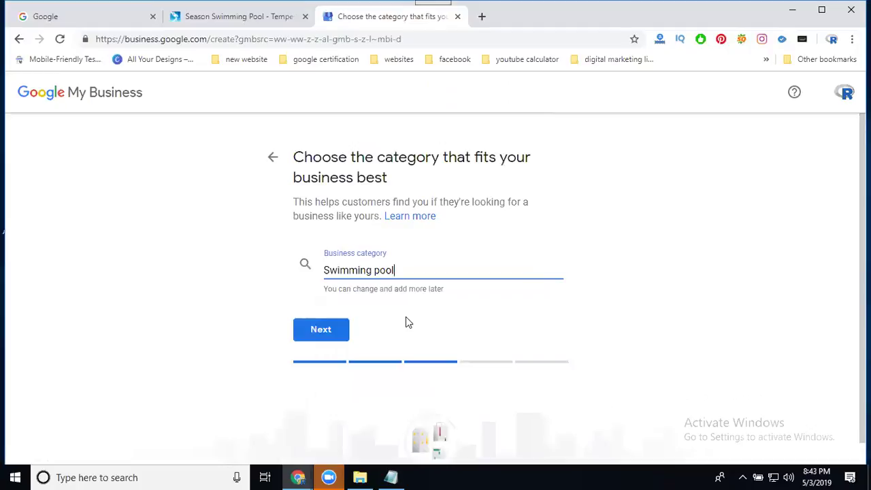
{"action": "left_click", "coordinate": [314, 327]}
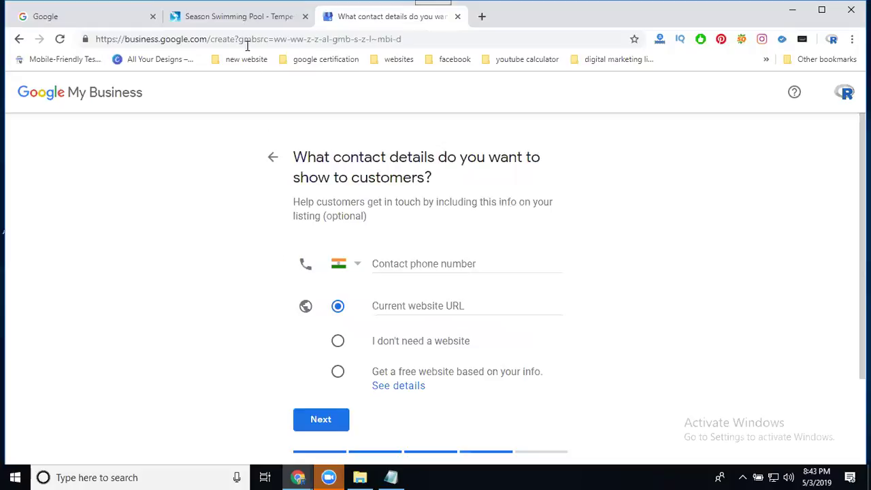
{"action": "left_click", "coordinate": [239, 17]}
{"action": "left_click", "coordinate": [231, 40]}
{"action": "key", "text": "ctrl+c"}
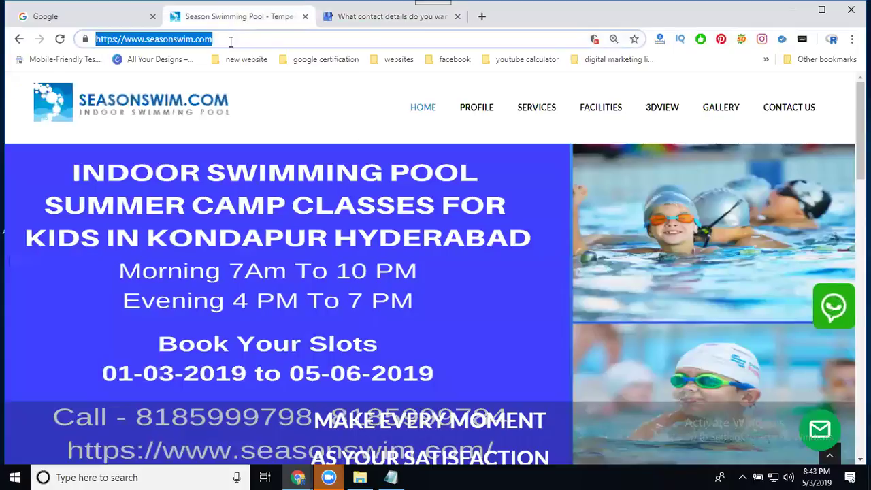
{"action": "left_click", "coordinate": [362, 18]}
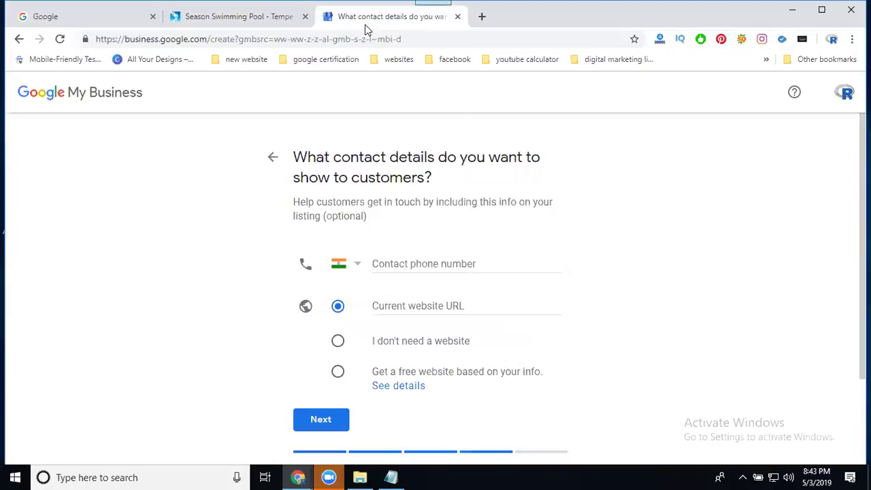
{"action": "left_click", "coordinate": [424, 303]}
{"action": "key", "text": "ctrl+v"}
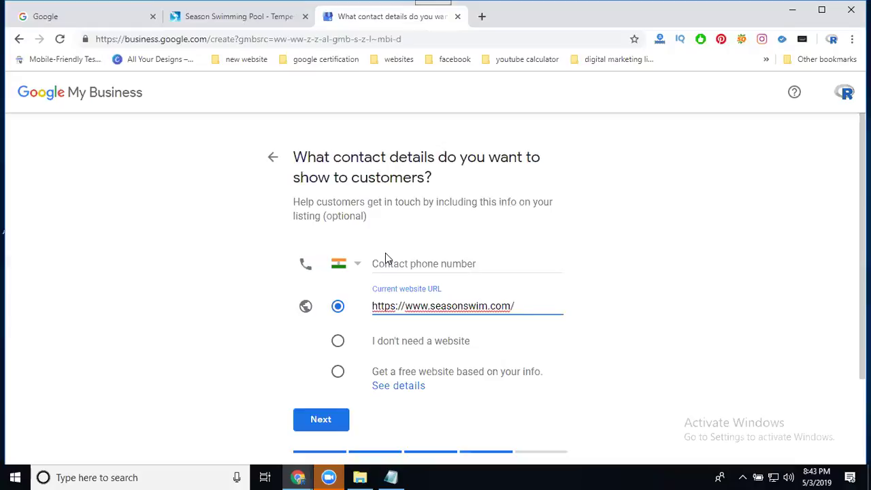
{"action": "left_click", "coordinate": [390, 264]}
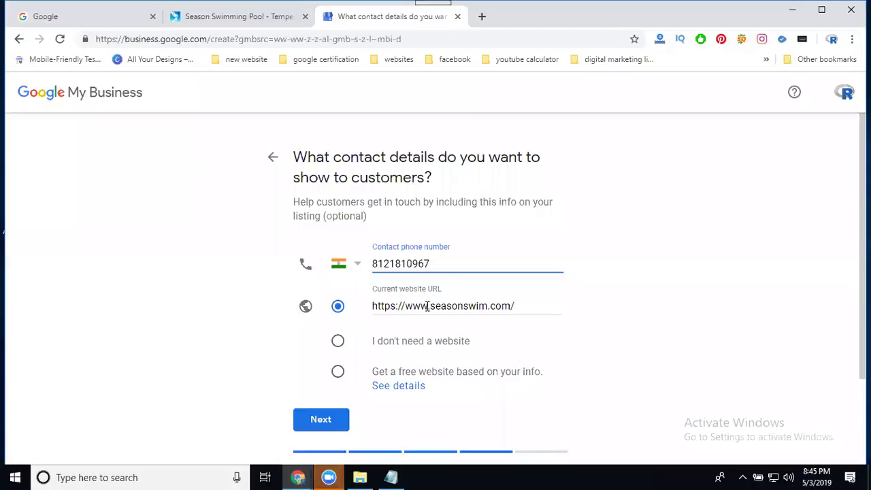
{"action": "left_click", "coordinate": [328, 421]}
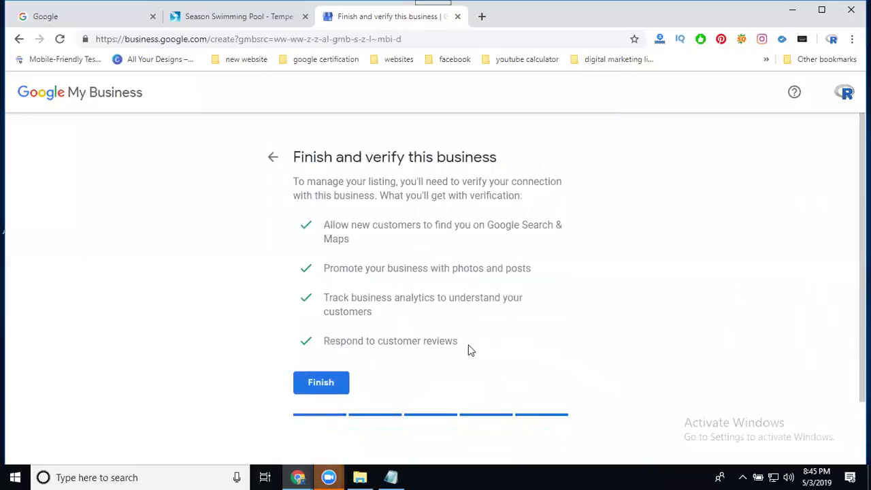
- Finish the listing on the 'Finish and verify this business' page
{"action": "left_click", "coordinate": [321, 383]}
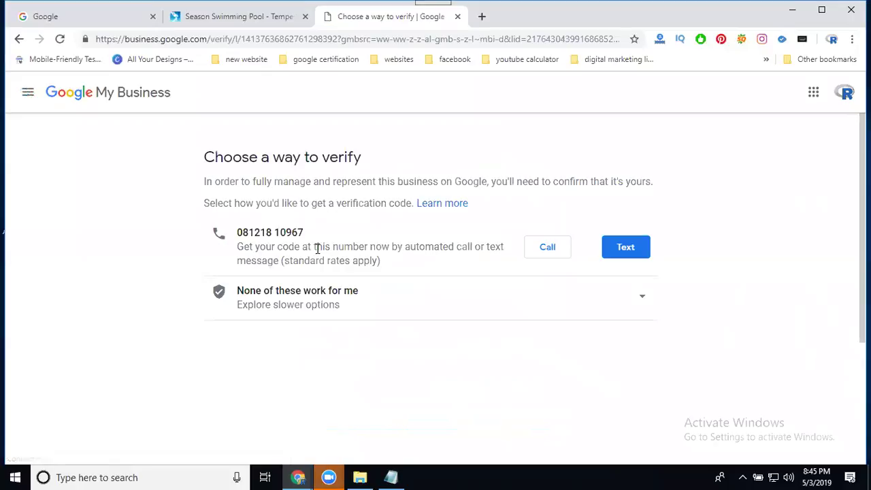
- Have the verification code sent by text message to the listed phone number
{"action": "left_click", "coordinate": [626, 248]}
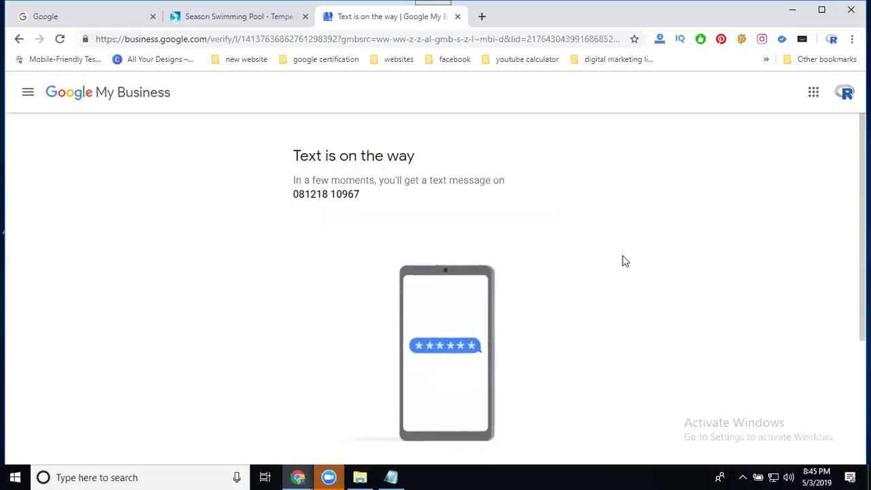
{"action": "scroll", "coordinate": [625, 261], "scroll_direction": "down", "scroll_amount": 2}
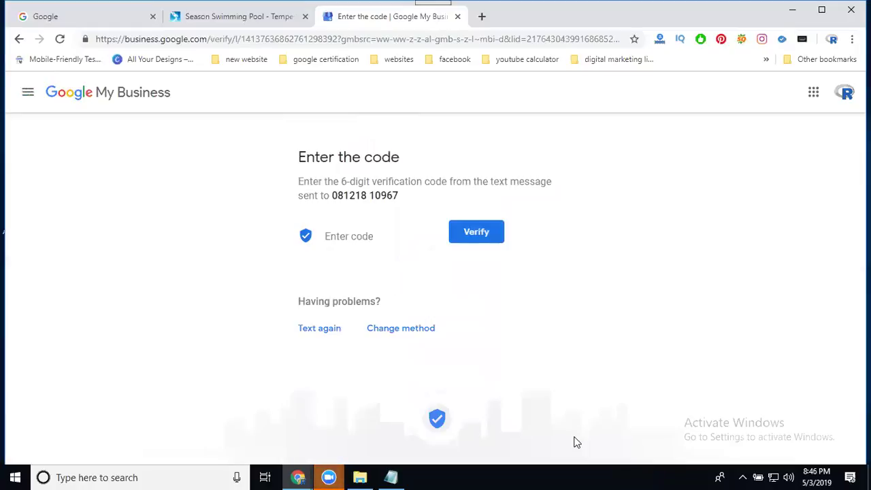
- Enter the 6-digit verification code from the text message and verify the business
{"action": "left_click", "coordinate": [769, 332]}
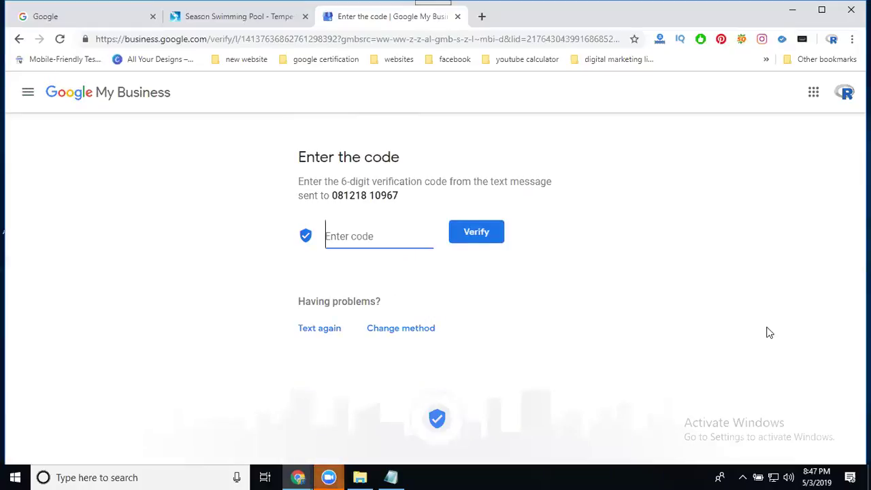
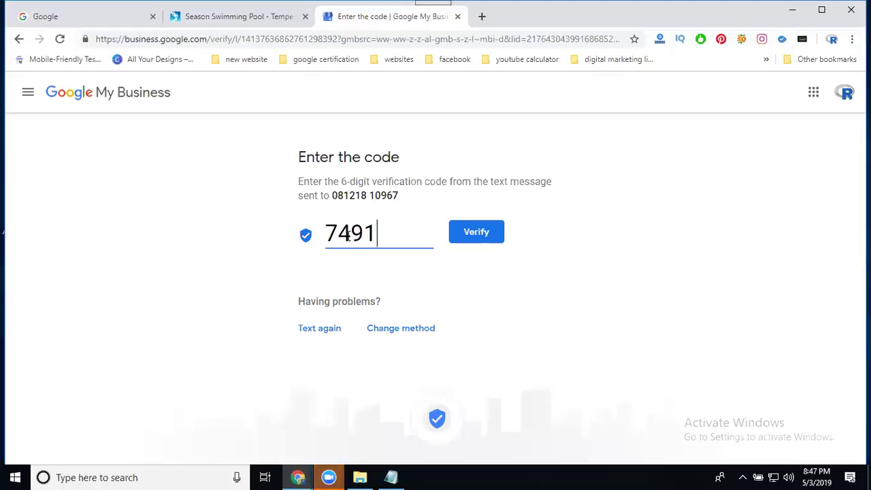
{"action": "left_click", "coordinate": [475, 238]}
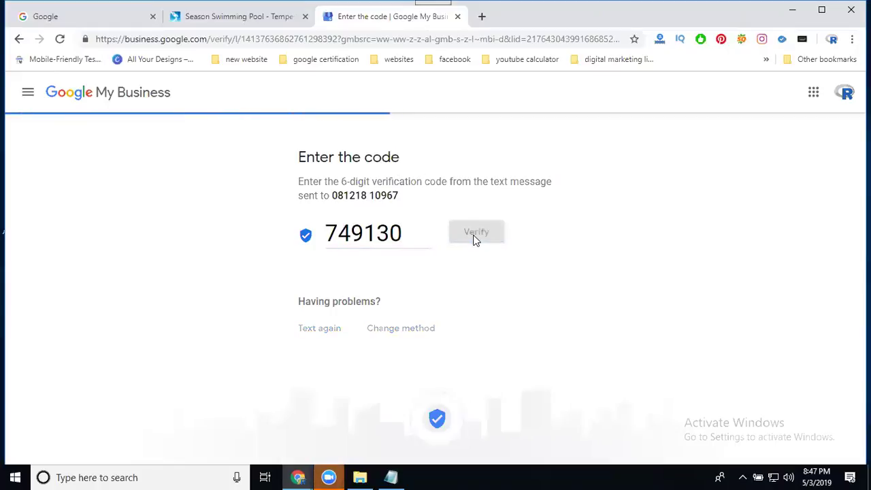
{"action": "scroll", "coordinate": [465, 245], "scroll_direction": "down", "scroll_amount": 2}
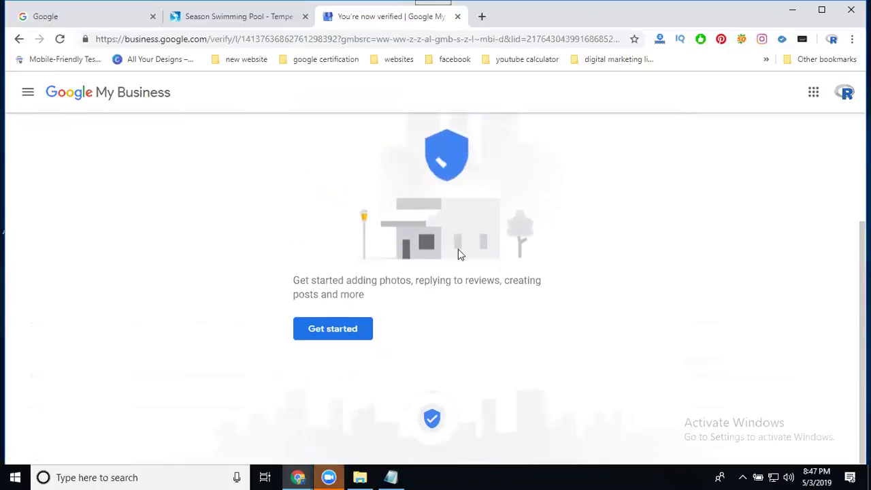
- Get started, then view the Info page with name, category, address and phone pending review
{"action": "left_click", "coordinate": [325, 340]}
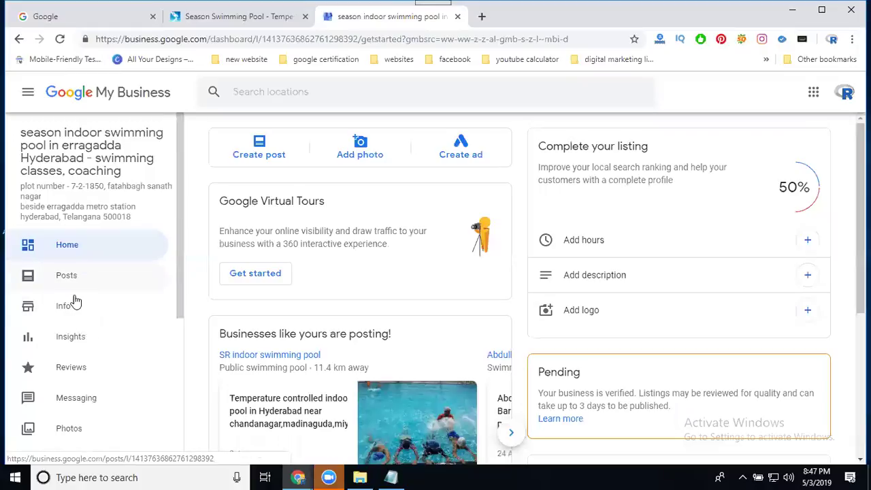
{"action": "left_click", "coordinate": [66, 315]}
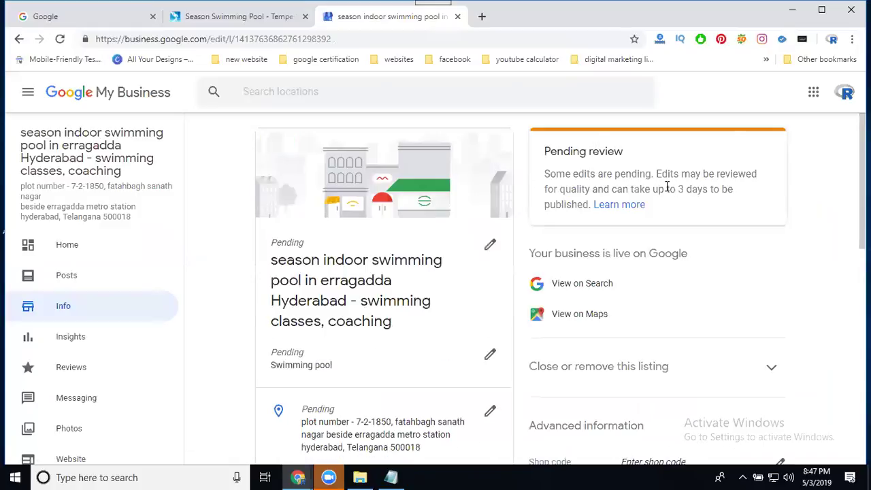
{"action": "left_click_drag", "start_coordinate": [680, 190], "coordinate": [736, 194]}
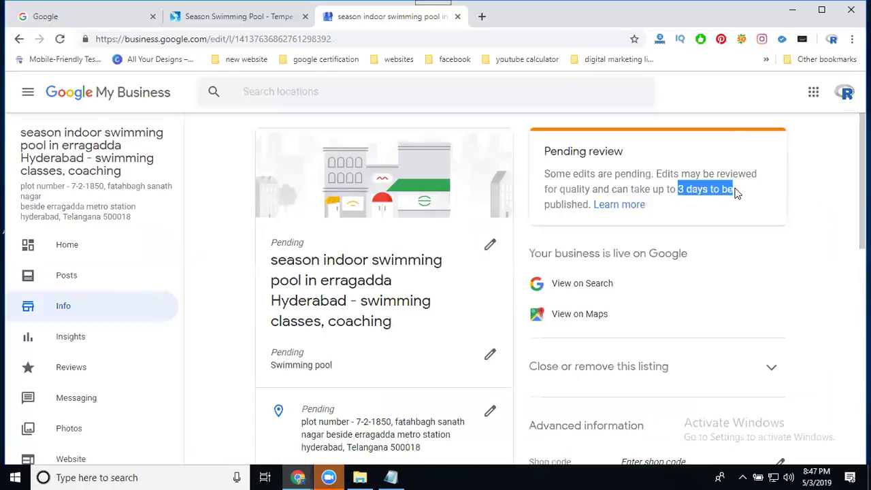
{"action": "scroll", "coordinate": [408, 200], "scroll_direction": "down", "scroll_amount": 6}
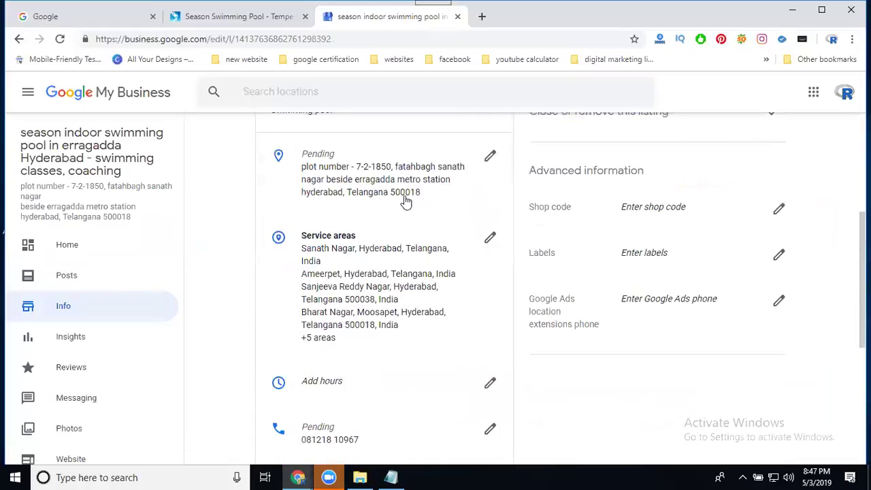
- Add opening hours and mark every day, Monday through Sunday, as open
{"action": "left_click", "coordinate": [490, 191]}
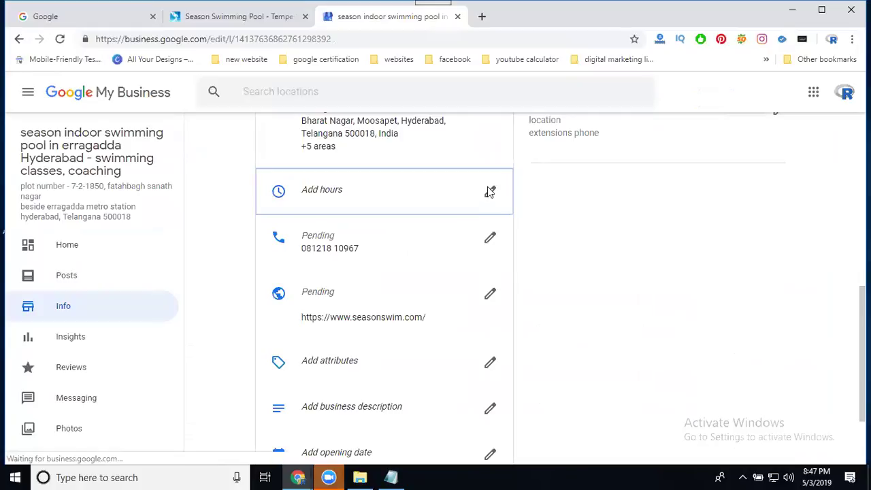
{"action": "left_click", "coordinate": [268, 158]}
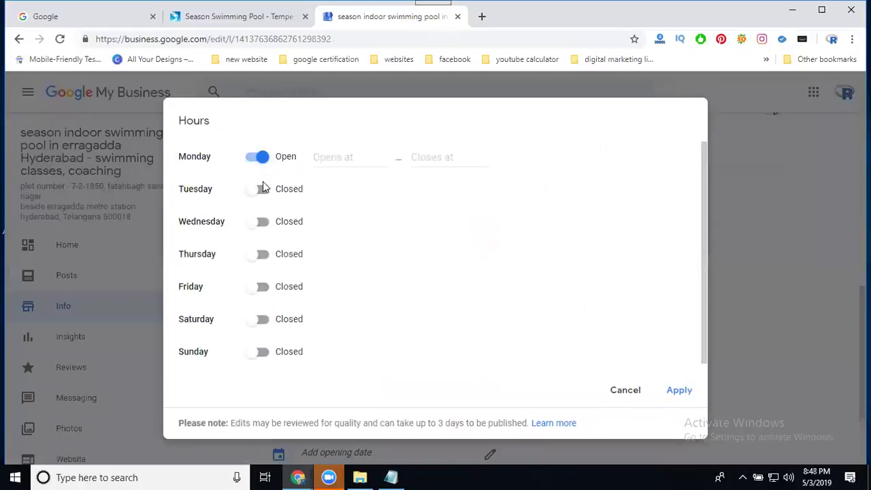
{"action": "left_click", "coordinate": [266, 194]}
{"action": "left_click", "coordinate": [266, 223]}
{"action": "left_click", "coordinate": [262, 257]}
{"action": "left_click", "coordinate": [263, 288]}
{"action": "left_click", "coordinate": [261, 321]}
{"action": "left_click", "coordinate": [262, 353]}
- Set Monday's hours to open at 06:00 and close at 22:00
{"action": "left_click", "coordinate": [328, 158]}
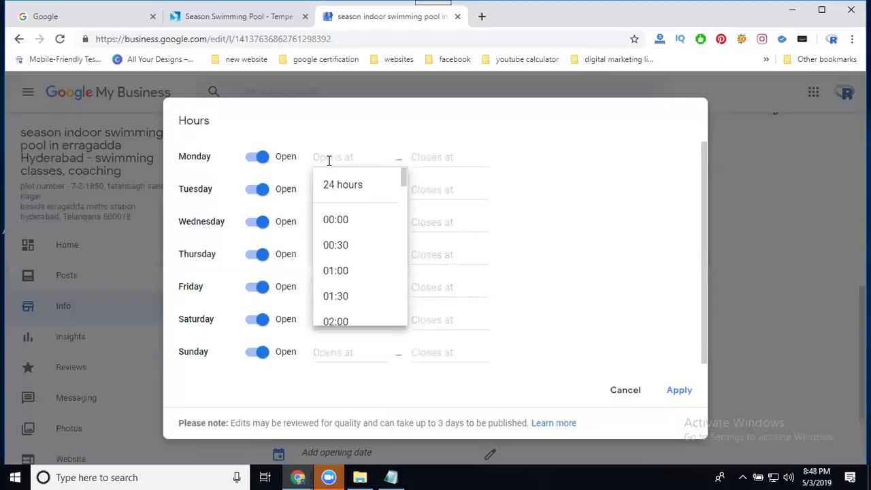
{"action": "type", "text": "06"}
{"action": "left_click", "coordinate": [343, 224]}
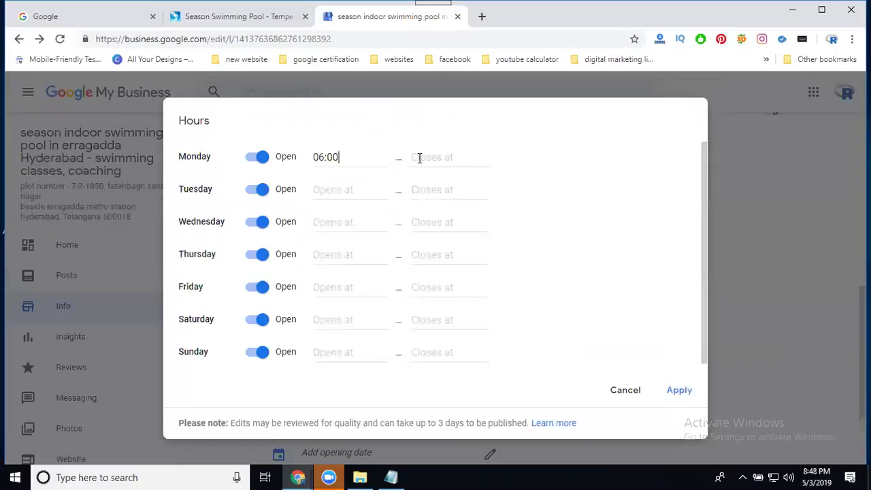
{"action": "left_click", "coordinate": [419, 158]}
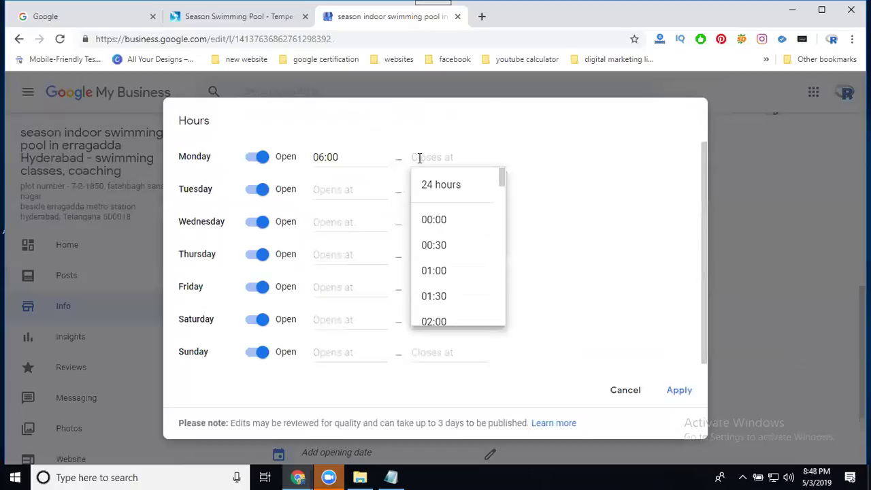
{"action": "type", "text": "23"}
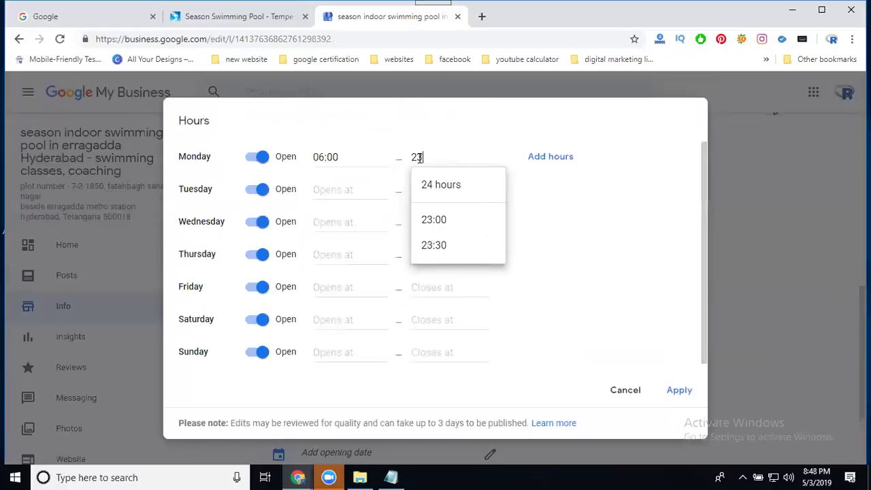
{"action": "key", "text": "BackSpace"}
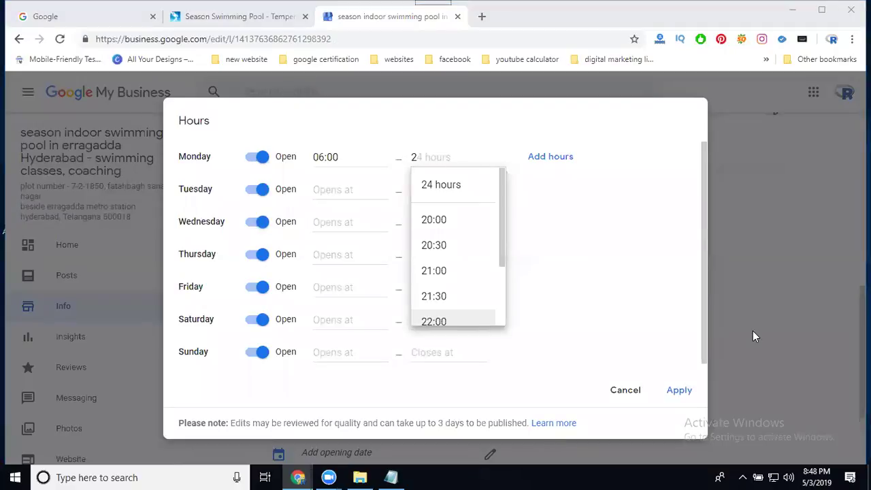
{"action": "type", "text": "2"}
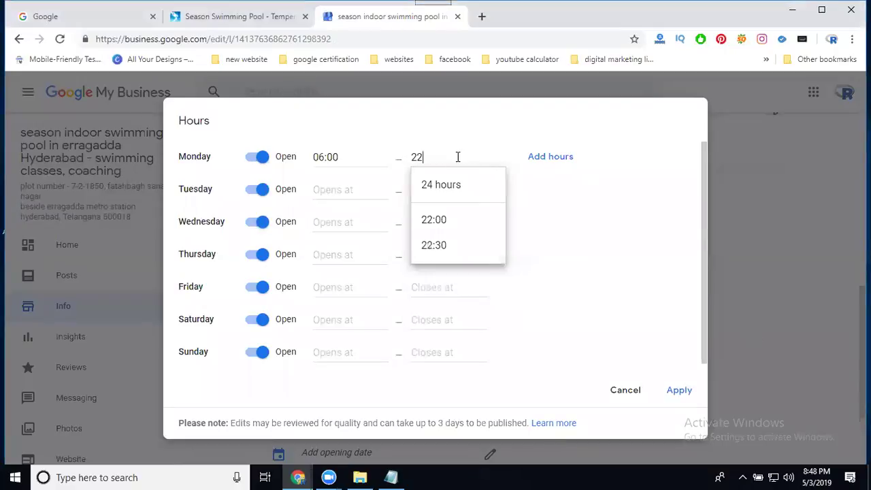
{"action": "left_click", "coordinate": [432, 219]}
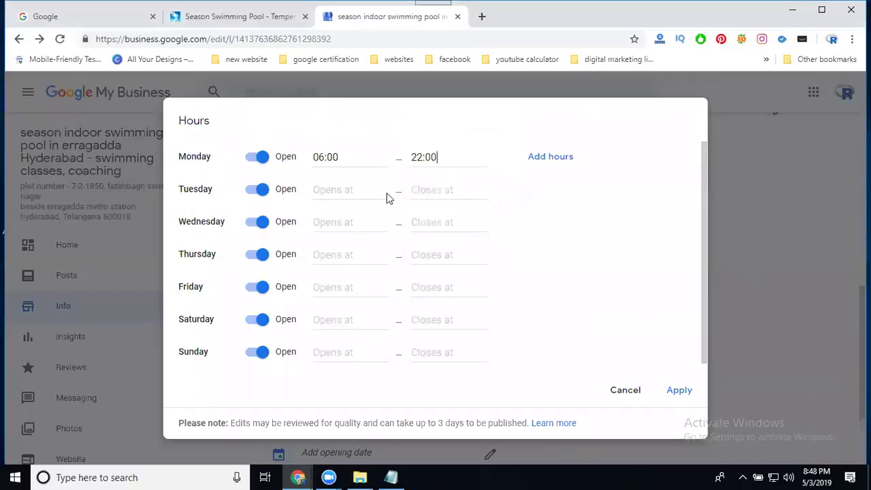
- Copy the 06:00 opening time to Tuesday through Sunday
{"action": "left_click", "coordinate": [350, 157]}
{"action": "key", "text": "ctrl+c"}
{"action": "left_click", "coordinate": [326, 188]}
{"action": "key", "text": "ctrl+v"}
{"action": "left_click", "coordinate": [554, 233]}
{"action": "left_click", "coordinate": [347, 224]}
{"action": "key", "text": "ctrl+v"}
{"action": "left_click", "coordinate": [554, 267]}
{"action": "left_click", "coordinate": [330, 255]}
{"action": "key", "text": "ctrl+v"}
{"action": "left_click", "coordinate": [602, 275]}
{"action": "left_click", "coordinate": [332, 296]}
{"action": "key", "text": "ctrl+v"}
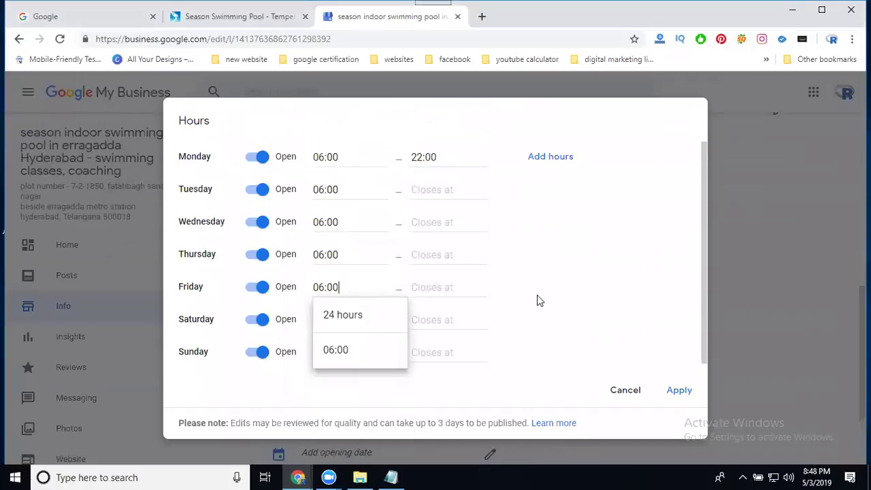
{"action": "left_click", "coordinate": [538, 299]}
{"action": "left_click", "coordinate": [331, 319]}
{"action": "key", "text": "ctrl+v"}
{"action": "left_click", "coordinate": [472, 323]}
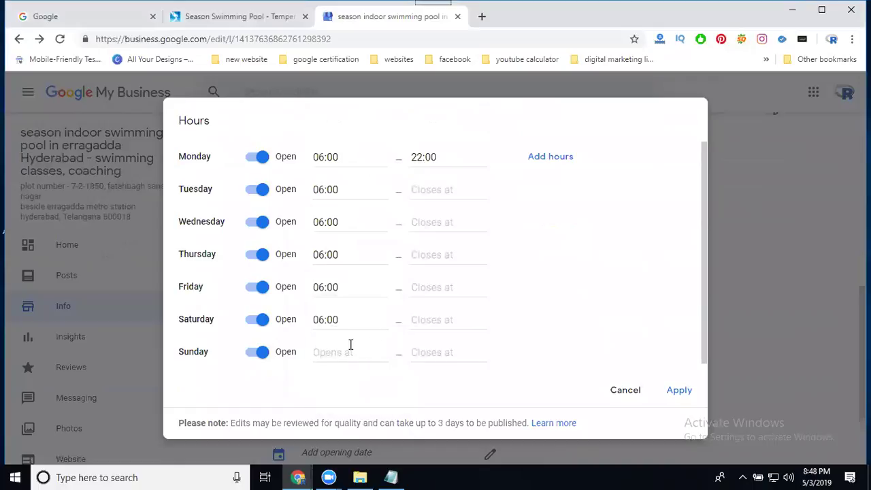
{"action": "left_click", "coordinate": [352, 345]}
{"action": "key", "text": "ctrl+v"}
- Copy the 22:00 closing time to Tuesday through Sunday and apply the weekly hours
{"action": "triple_click", "coordinate": [443, 151]}
{"action": "key", "text": "ctrl+c"}
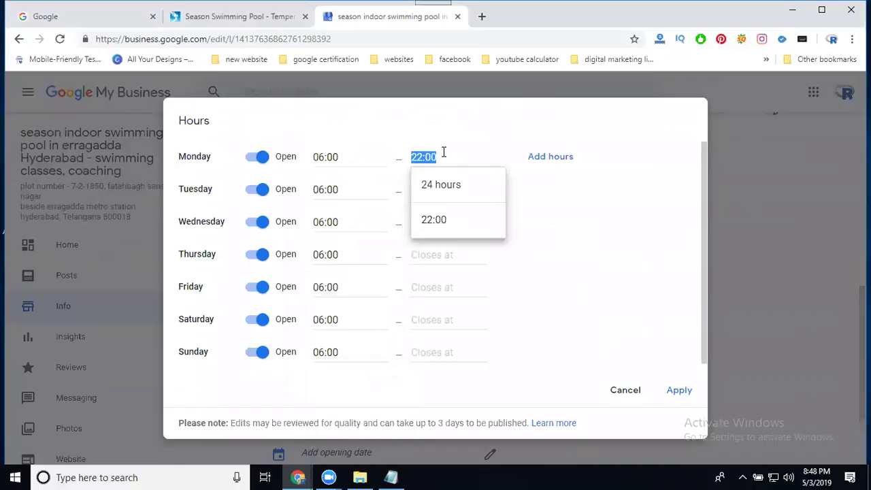
{"action": "left_click", "coordinate": [596, 204]}
{"action": "left_click", "coordinate": [454, 189]}
{"action": "key", "text": "ctrl+v"}
{"action": "left_click", "coordinate": [601, 238]}
{"action": "left_click", "coordinate": [440, 229]}
{"action": "key", "text": "ctrl+v"}
{"action": "left_click", "coordinate": [610, 276]}
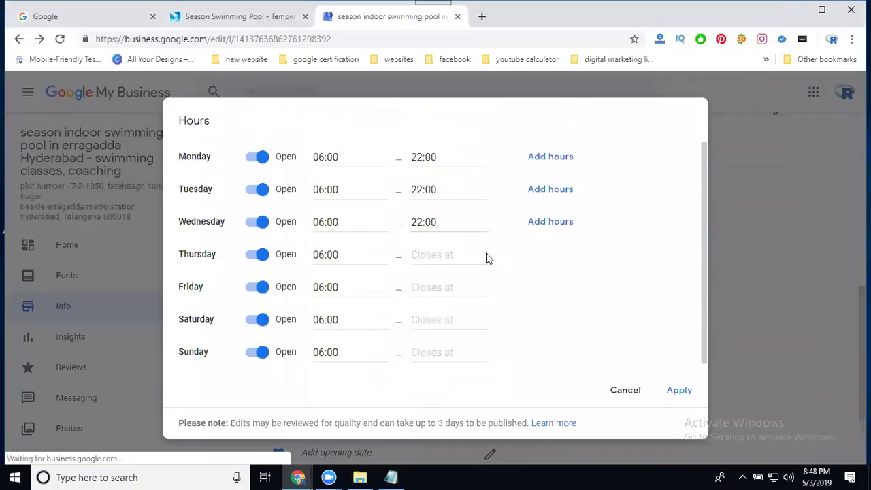
{"action": "left_click", "coordinate": [448, 252]}
{"action": "key", "text": "ctrl+v"}
{"action": "left_click", "coordinate": [616, 301]}
{"action": "left_click", "coordinate": [463, 283]}
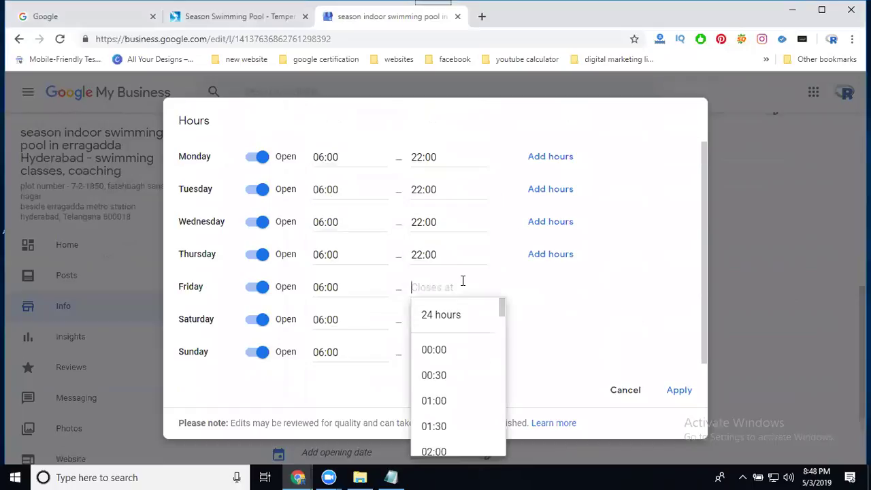
{"action": "key", "text": "ctrl+v"}
{"action": "left_click", "coordinate": [660, 309]}
{"action": "left_click", "coordinate": [458, 314]}
{"action": "key", "text": "ctrl+v"}
{"action": "left_click", "coordinate": [534, 326]}
{"action": "left_click", "coordinate": [450, 347]}
{"action": "key", "text": "ctrl+v"}
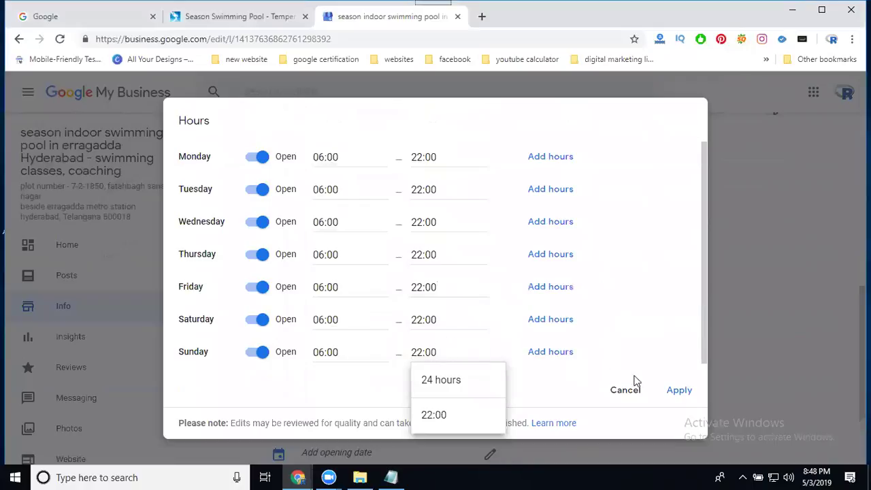
{"action": "left_click", "coordinate": [674, 388]}
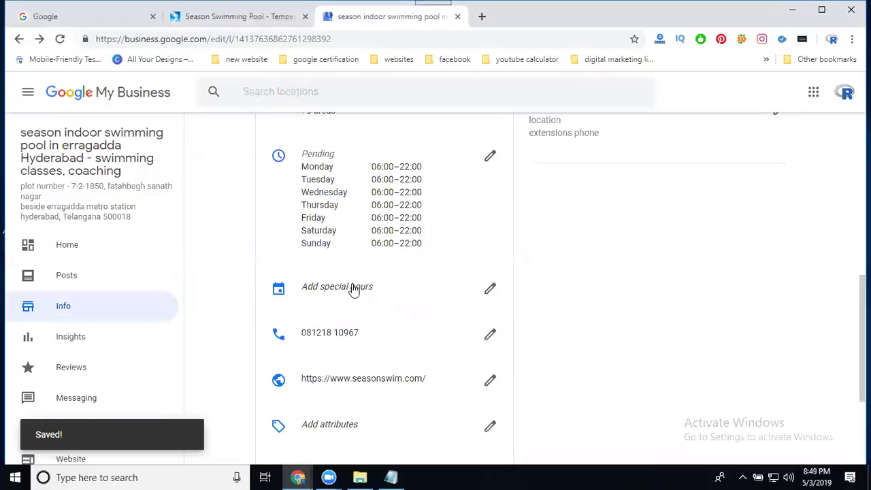
- Apply the description of strokes, timings and facilities, check it on the Info page, then go to Photos
{"action": "scroll", "coordinate": [381, 291], "scroll_direction": "down", "scroll_amount": 3}
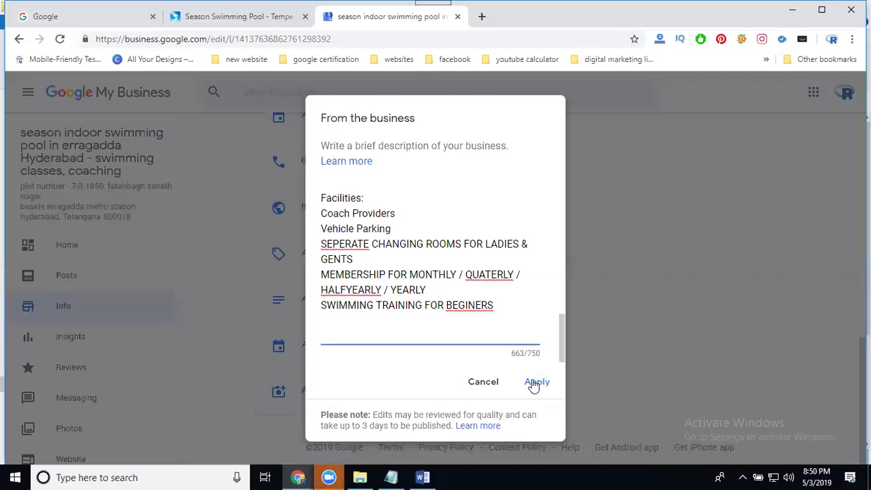
{"action": "left_click", "coordinate": [533, 384]}
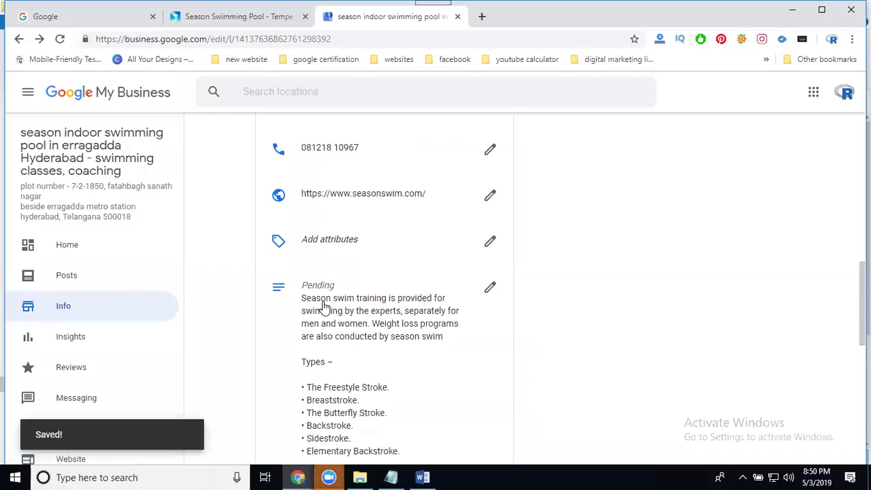
{"action": "scroll", "coordinate": [324, 307], "scroll_direction": "down", "scroll_amount": 7}
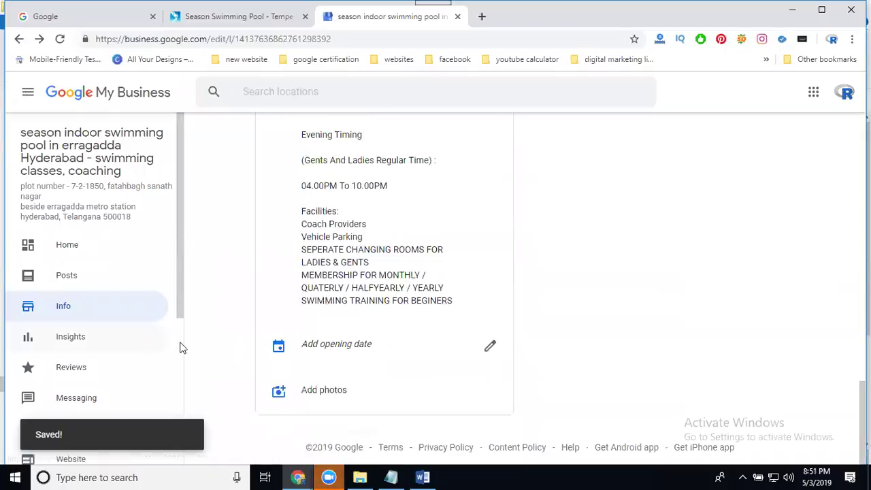
{"action": "scroll", "coordinate": [124, 321], "scroll_direction": "down", "scroll_amount": 4}
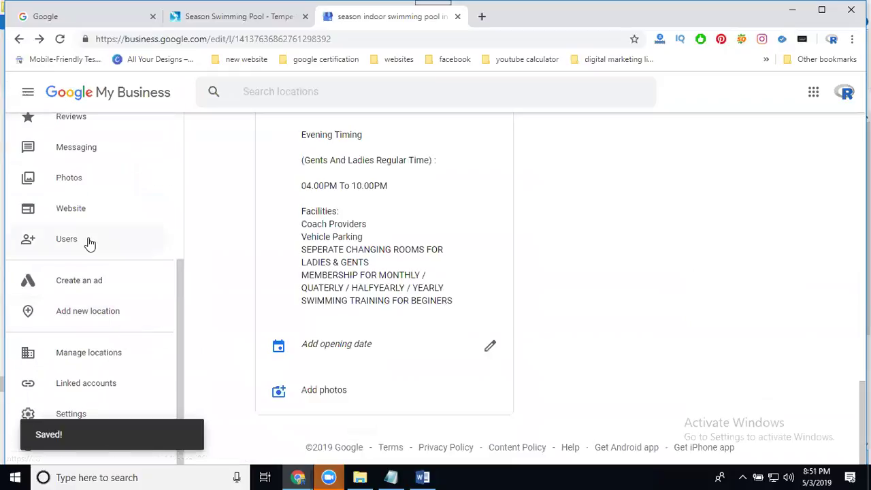
{"action": "left_click", "coordinate": [104, 189]}
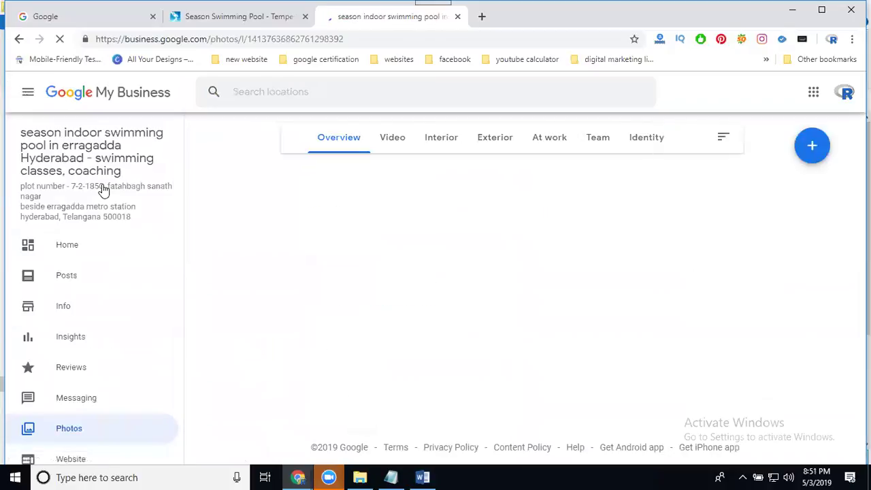
- Choose a logo from the computer, browsing Local Disk (E:) to the swimming pool kondapur folder
{"action": "left_click", "coordinate": [333, 361]}
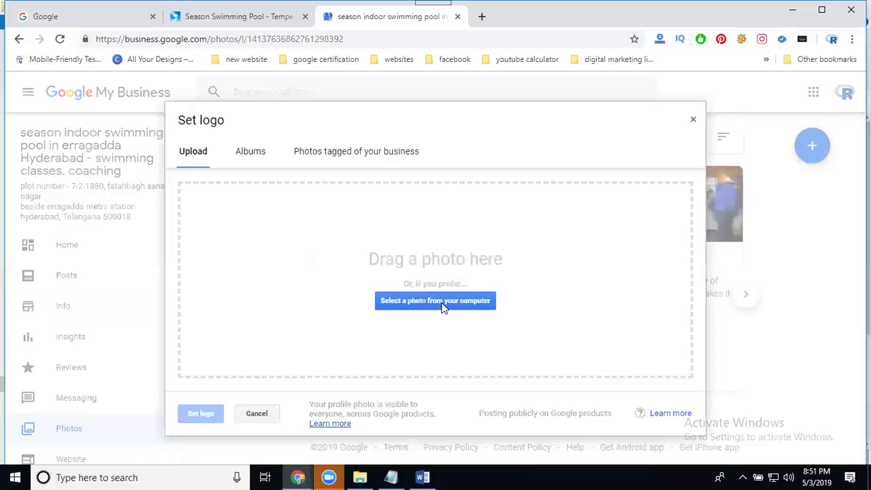
{"action": "left_click", "coordinate": [442, 306]}
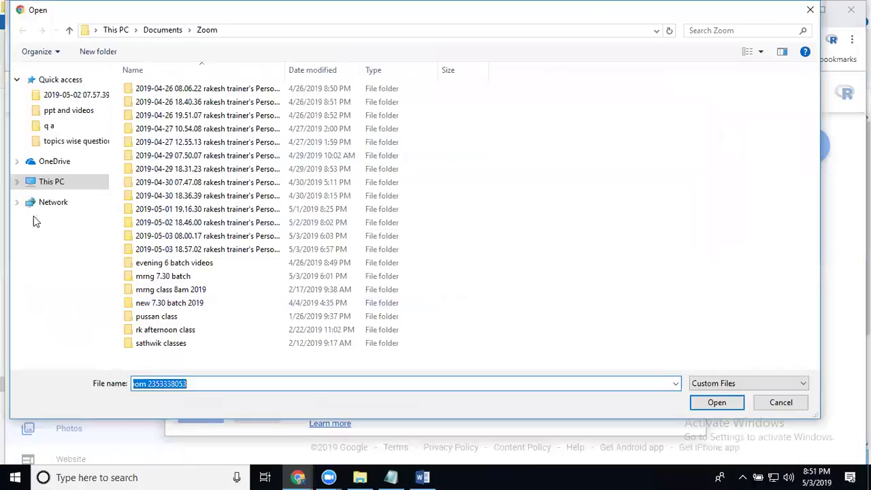
{"action": "left_click", "coordinate": [18, 183]}
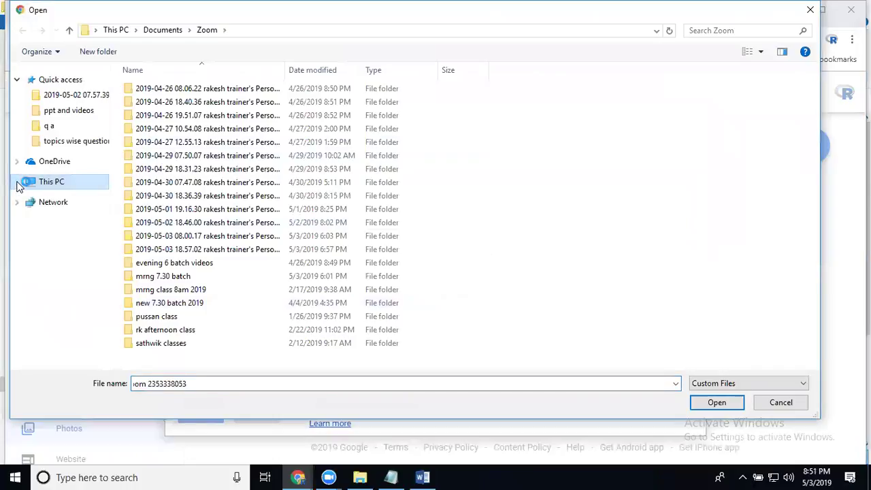
{"action": "left_click", "coordinate": [18, 184]}
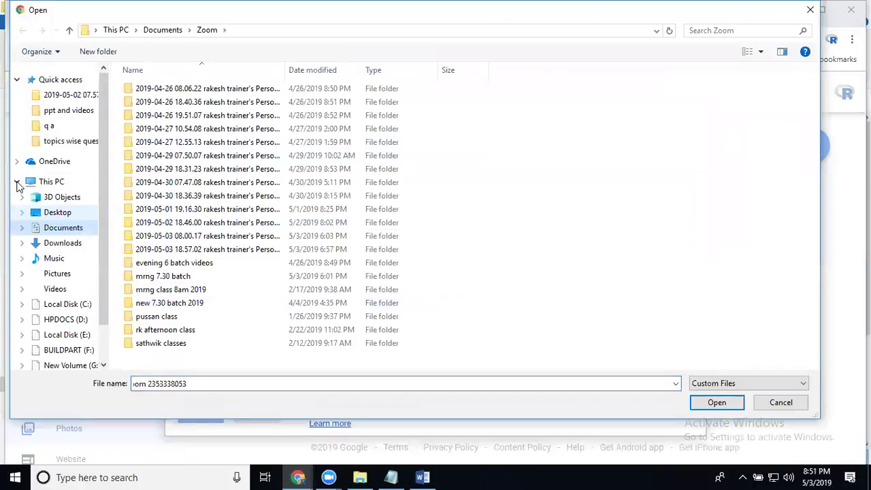
{"action": "scroll", "coordinate": [61, 285], "scroll_direction": "down", "scroll_amount": 1}
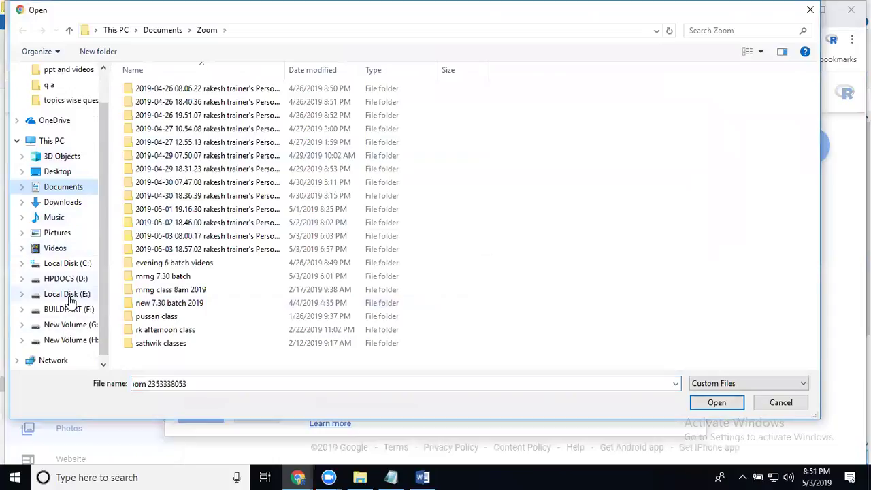
{"action": "left_click", "coordinate": [67, 294]}
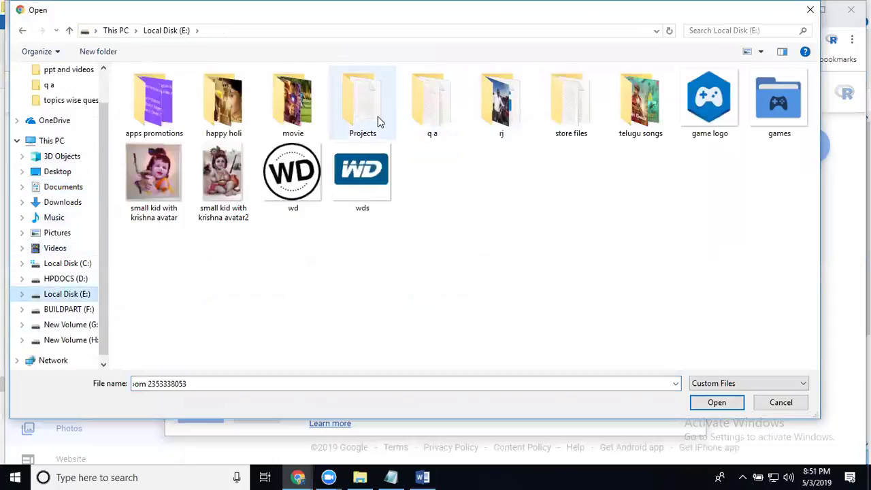
{"action": "double_click", "coordinate": [378, 116]}
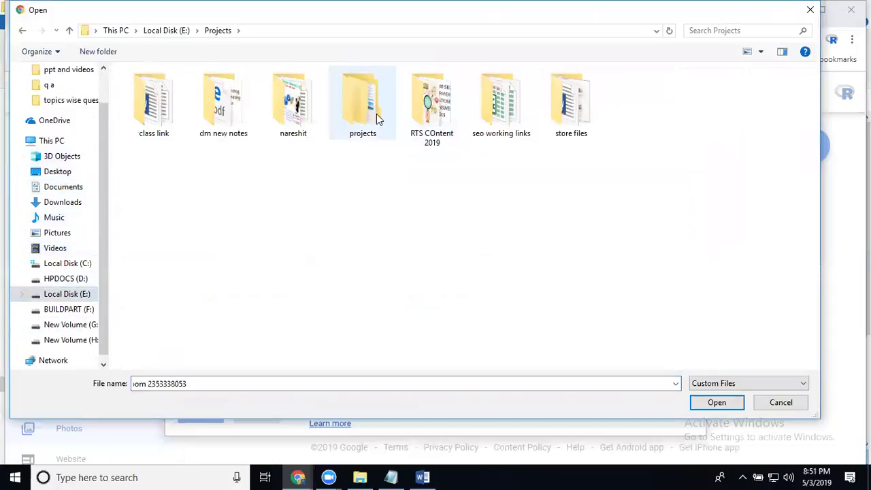
{"action": "double_click", "coordinate": [378, 119]}
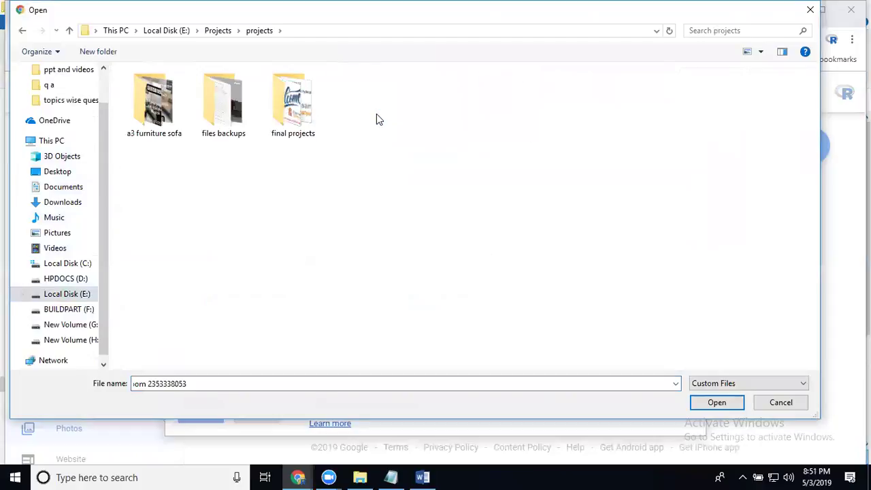
{"action": "double_click", "coordinate": [275, 111]}
{"action": "left_click", "coordinate": [174, 187]}
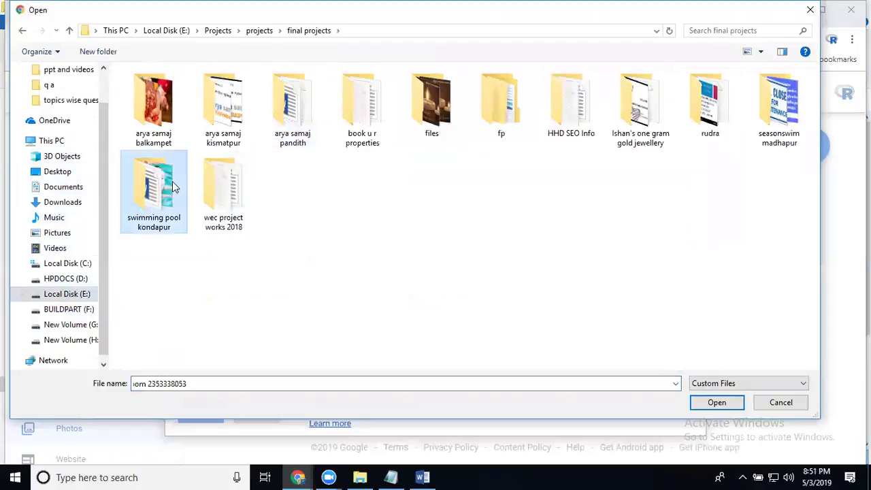
{"action": "double_click", "coordinate": [172, 183]}
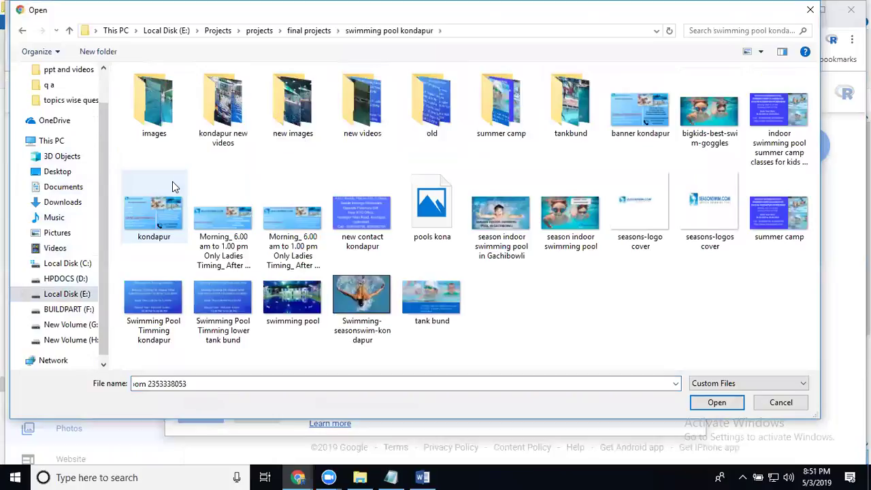
- Upload seasons-logos cover.png and set it as the logo
{"action": "left_click", "coordinate": [703, 215]}
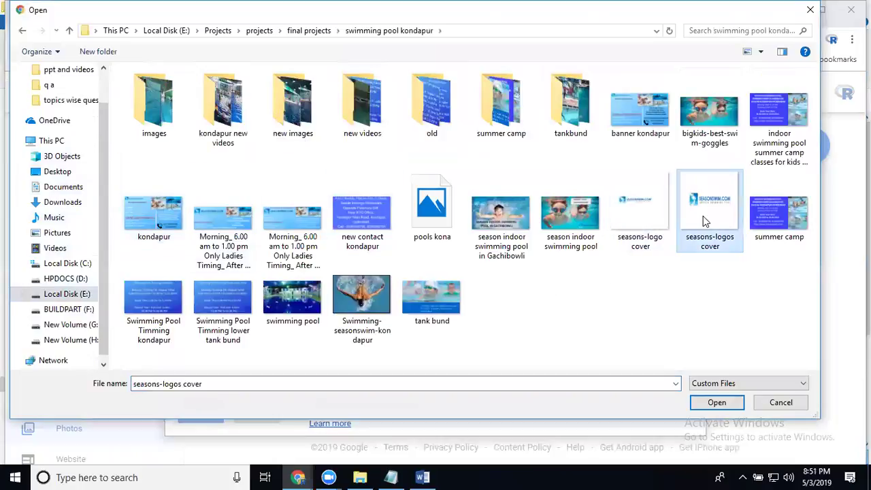
{"action": "double_click", "coordinate": [703, 216]}
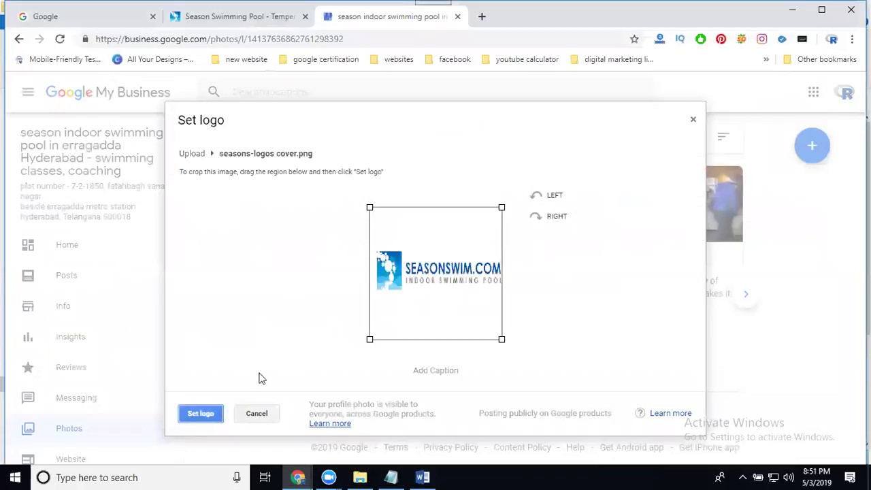
{"action": "left_click", "coordinate": [199, 414]}
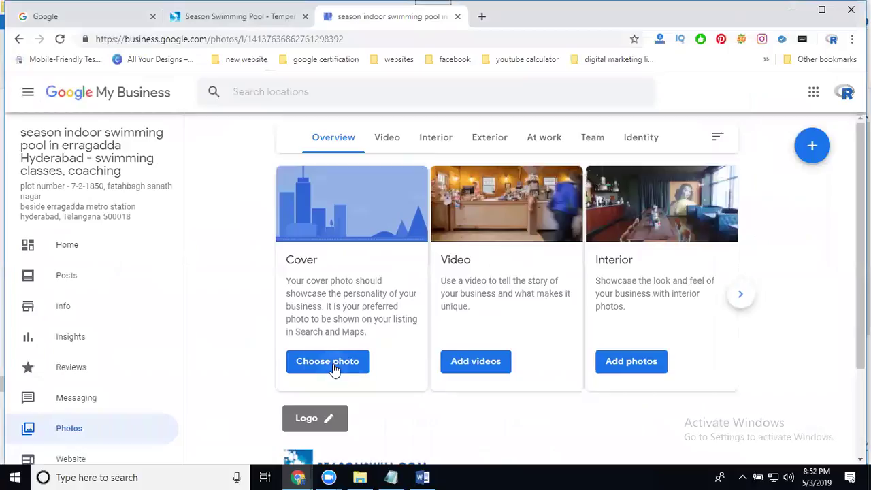
- Upload the season indoor swimming pool image from the computer as the cover photo
{"action": "left_click", "coordinate": [334, 365]}
{"action": "left_click", "coordinate": [422, 280]}
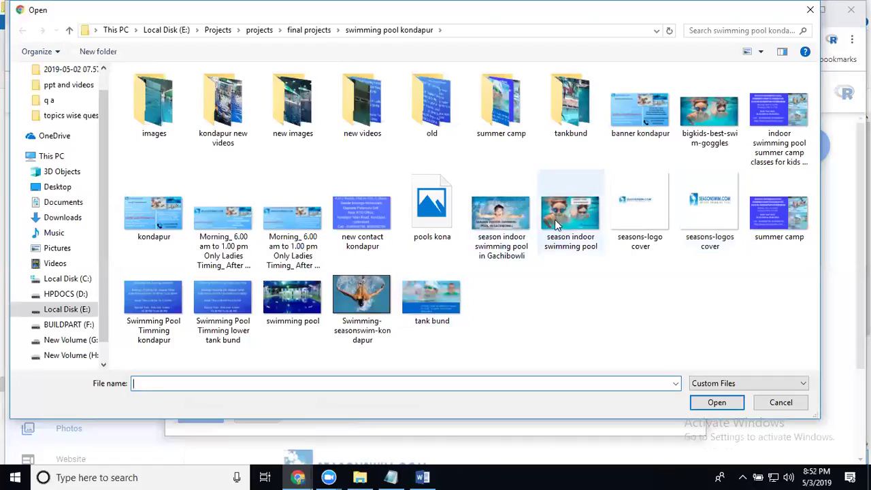
{"action": "double_click", "coordinate": [567, 219]}
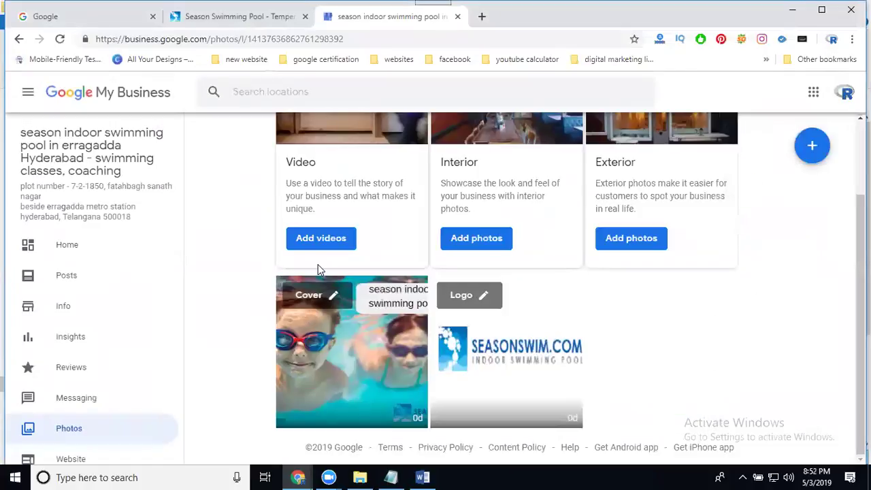
{"action": "scroll", "coordinate": [316, 292], "scroll_direction": "up", "scroll_amount": 1}
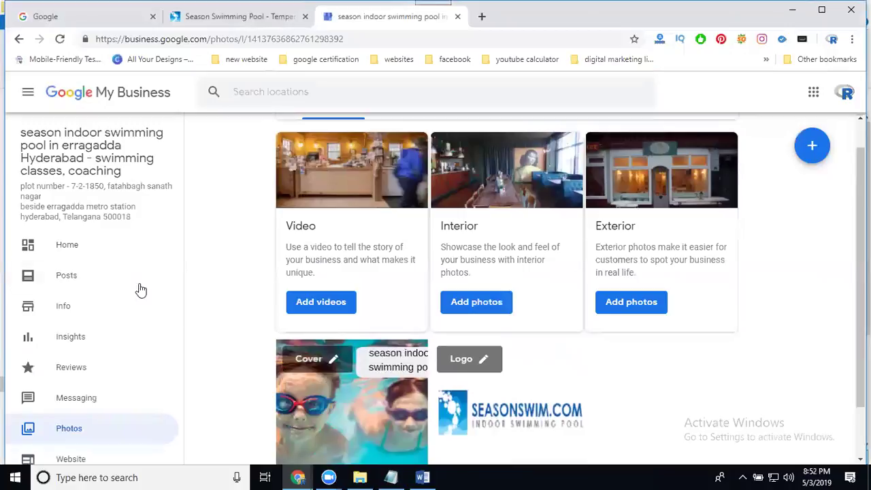
- Go back to the listing's Home dashboard
{"action": "left_click", "coordinate": [97, 254]}
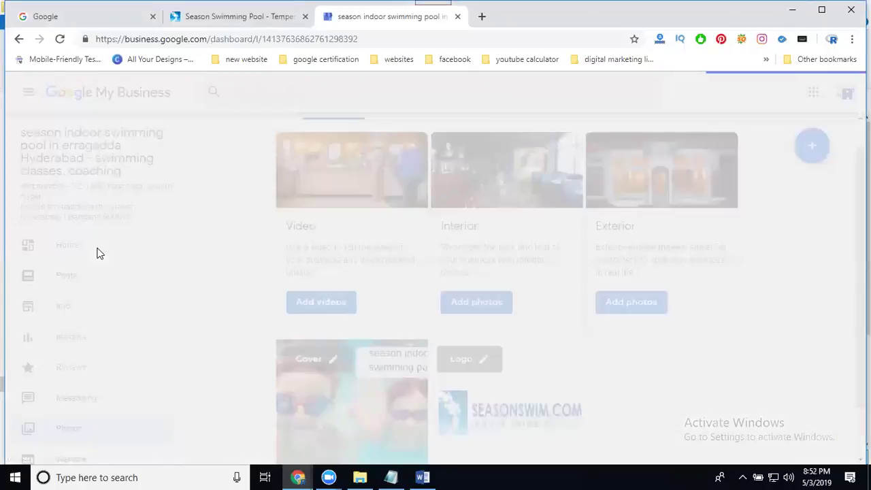